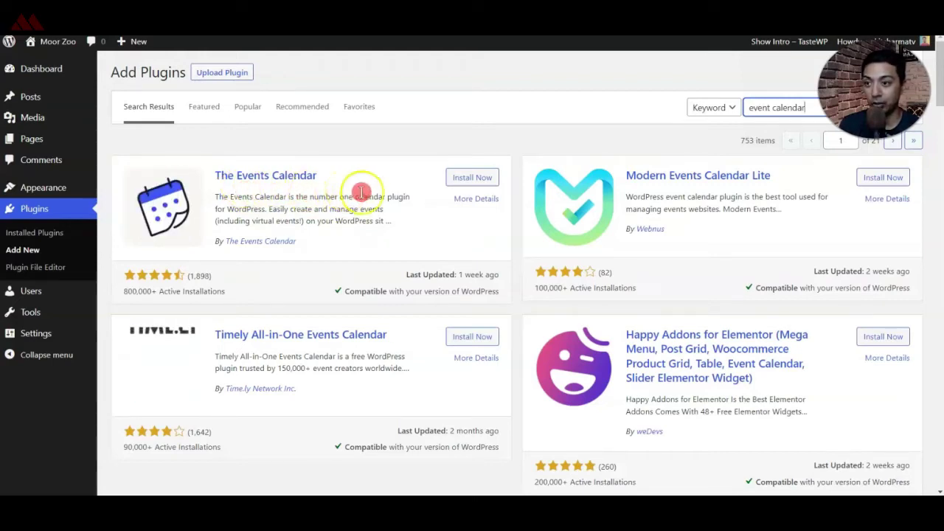
Install The Events Calendar, skip the usage-data opt-in, and review its general settings
{"action": "left_click", "coordinate": [466, 178]}
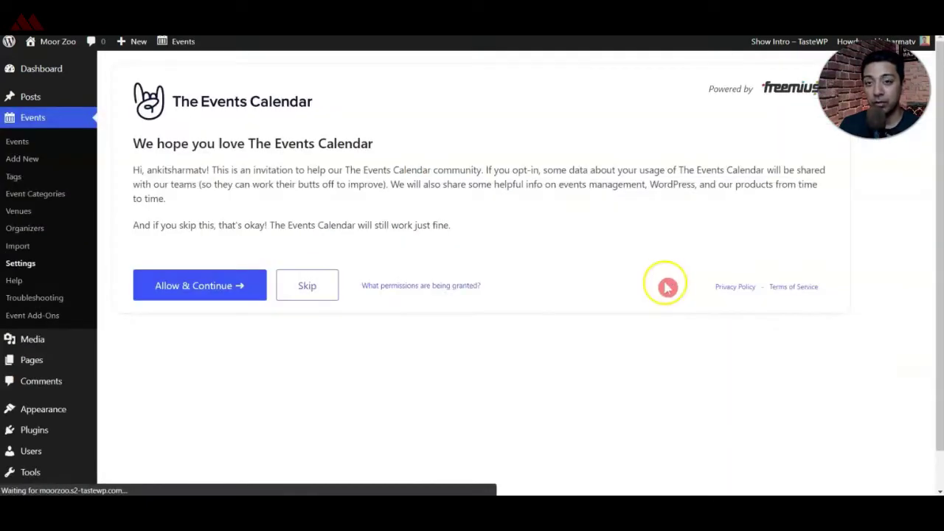
{"action": "left_click", "coordinate": [314, 294]}
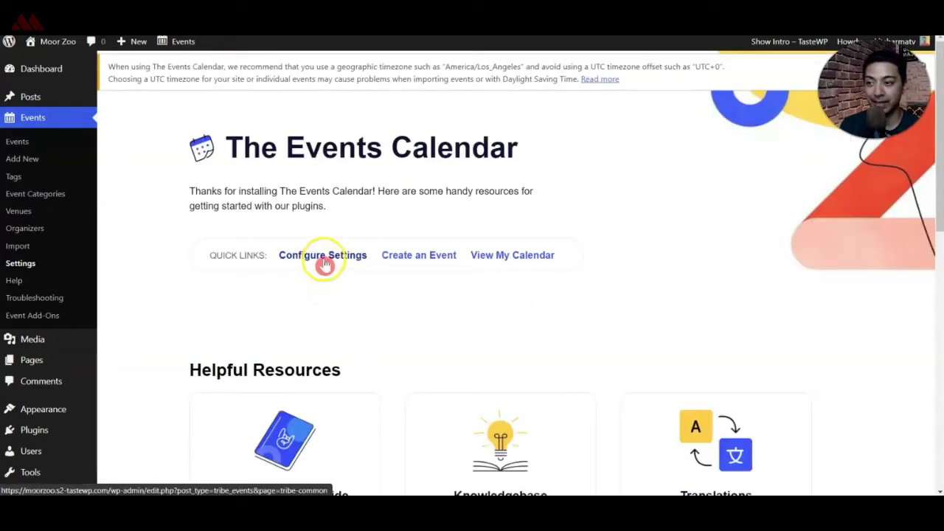
{"action": "left_click", "coordinate": [323, 264]}
{"action": "scroll", "coordinate": [521, 209], "scroll_direction": "down", "scroll_amount": 3}
{"action": "scroll", "coordinate": [521, 209], "scroll_direction": "down", "scroll_amount": 4}
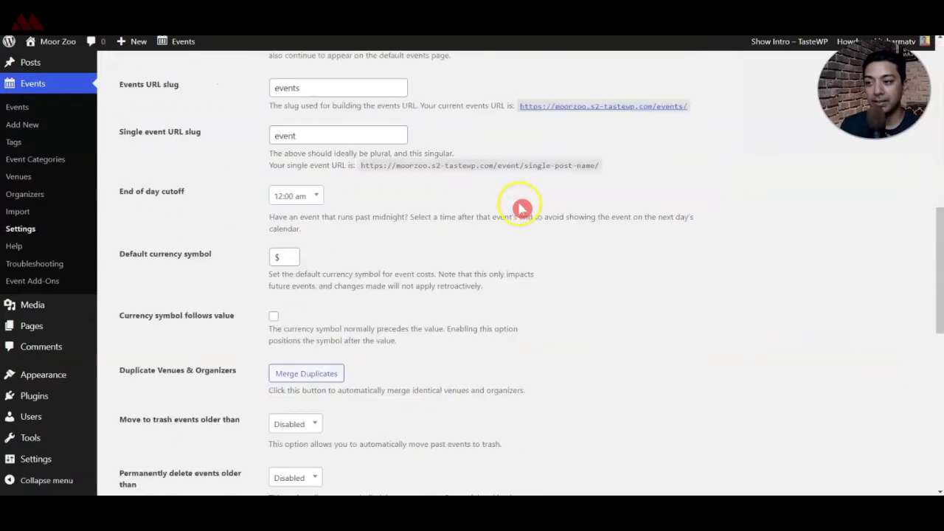
{"action": "scroll", "coordinate": [523, 204], "scroll_direction": "down", "scroll_amount": 5}
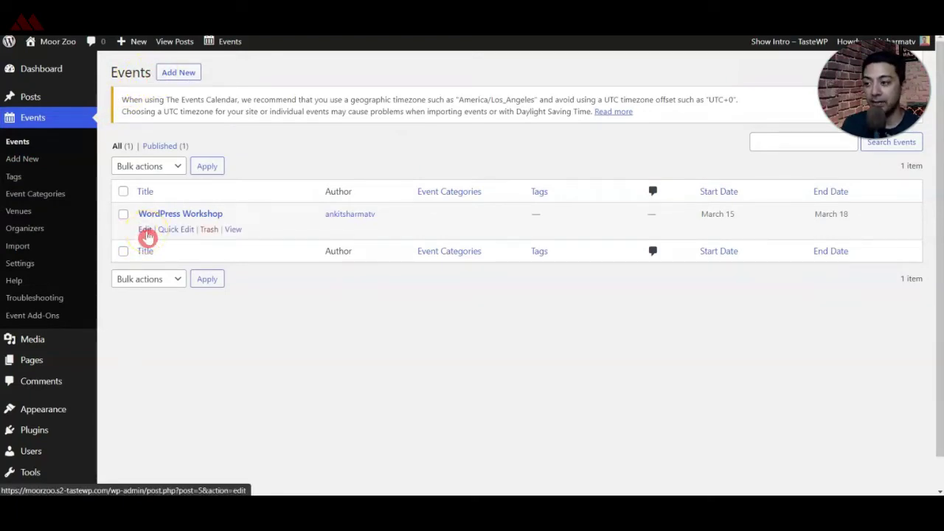
Check WordPress Workshop's March 15–18 dates, venue and $99 cost, then view its public page
{"action": "left_click", "coordinate": [147, 230]}
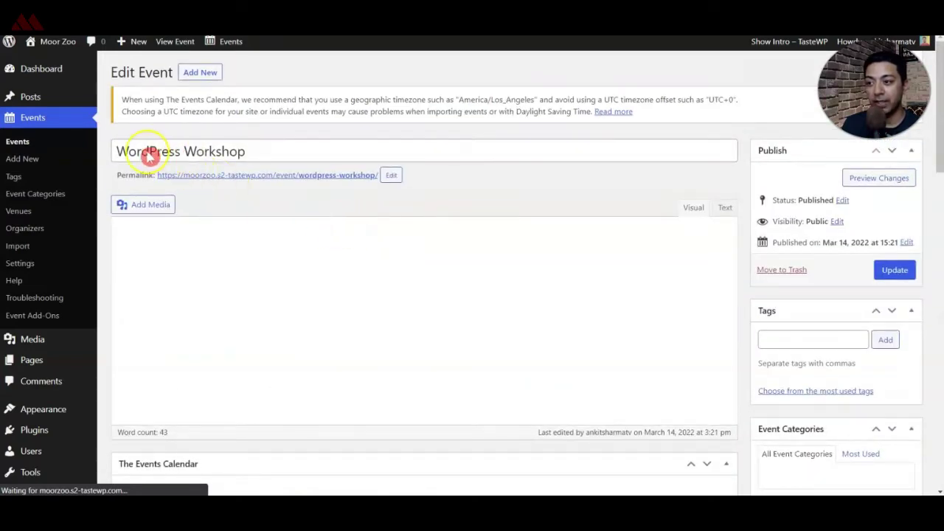
{"action": "scroll", "coordinate": [337, 259], "scroll_direction": "down", "scroll_amount": 5}
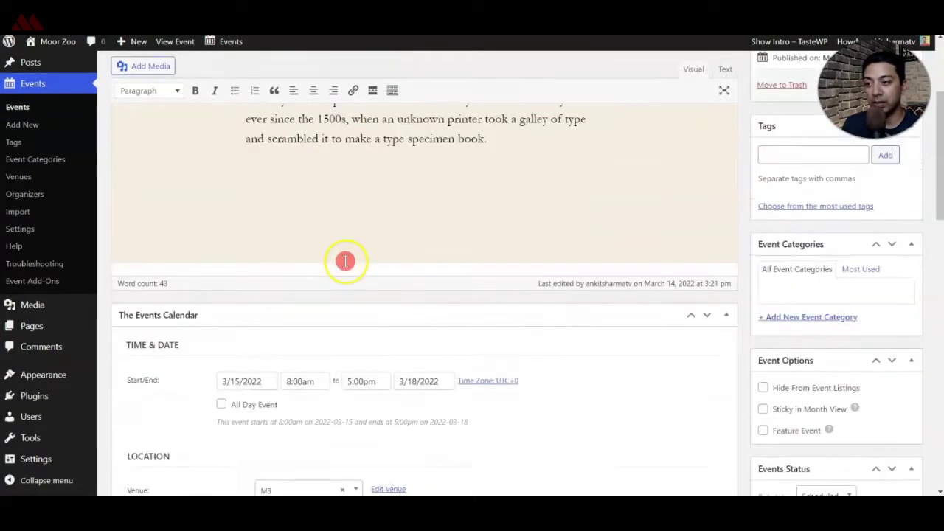
{"action": "scroll", "coordinate": [336, 265], "scroll_direction": "down", "scroll_amount": 2}
{"action": "scroll", "coordinate": [328, 265], "scroll_direction": "up", "scroll_amount": 3}
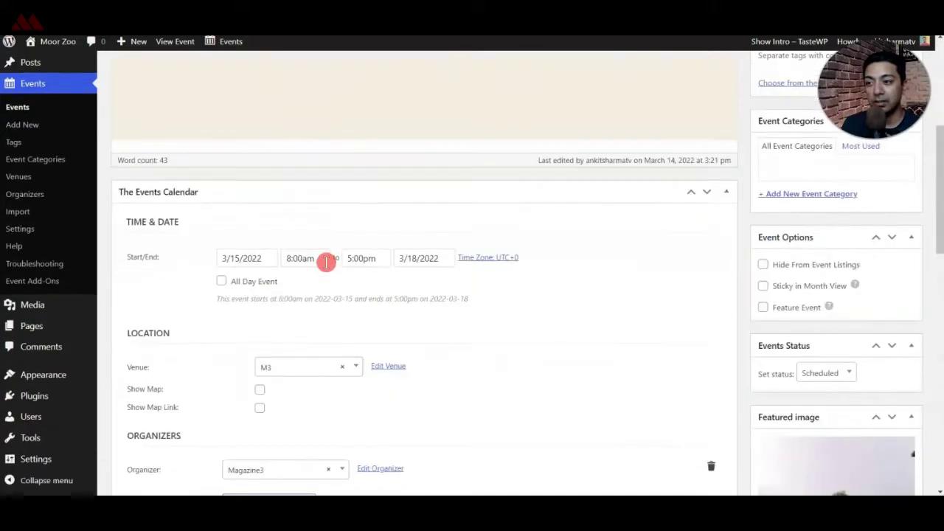
{"action": "scroll", "coordinate": [328, 267], "scroll_direction": "down", "scroll_amount": 6}
{"action": "scroll", "coordinate": [329, 269], "scroll_direction": "down", "scroll_amount": 1}
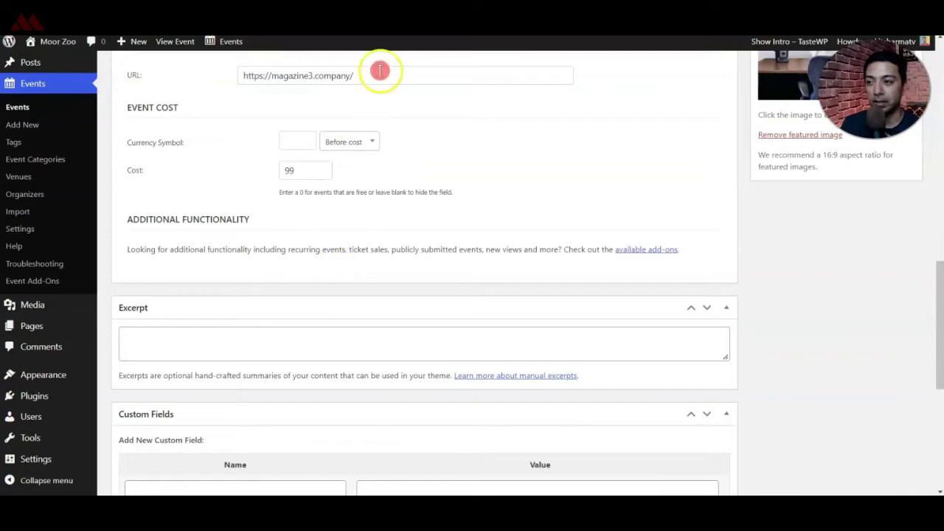
{"action": "left_click", "coordinate": [472, 22]}
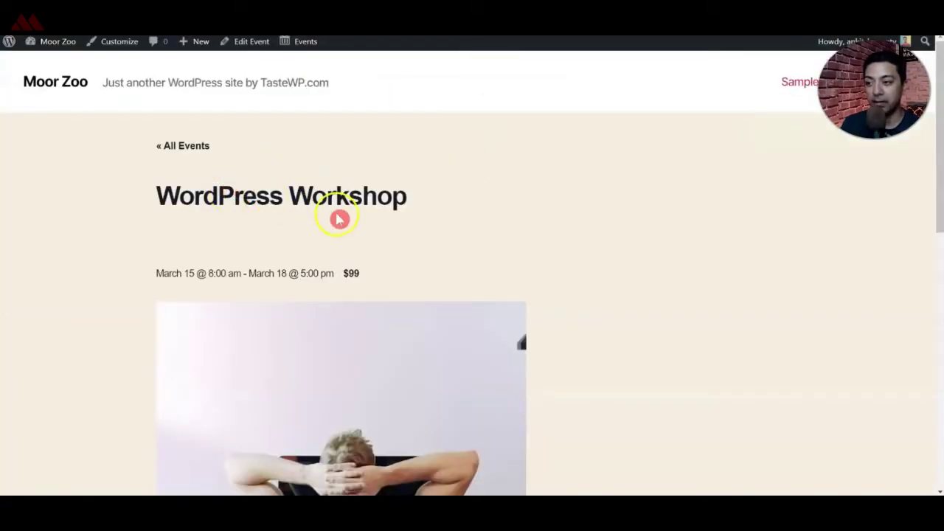
Scroll through the WordPress Workshop event page and return to the All Events list
{"action": "scroll", "coordinate": [337, 217], "scroll_direction": "down", "scroll_amount": 2}
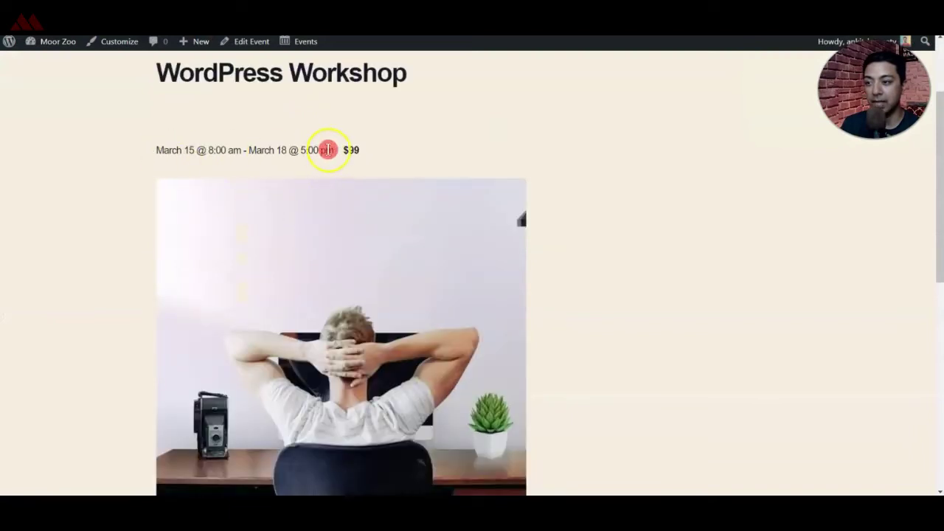
{"action": "scroll", "coordinate": [603, 217], "scroll_direction": "down", "scroll_amount": 3}
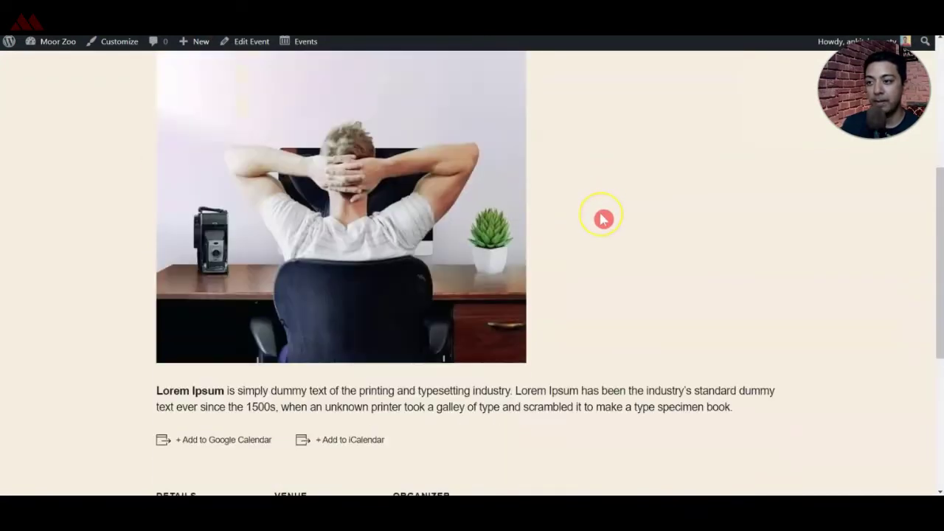
{"action": "scroll", "coordinate": [604, 218], "scroll_direction": "up", "scroll_amount": 1}
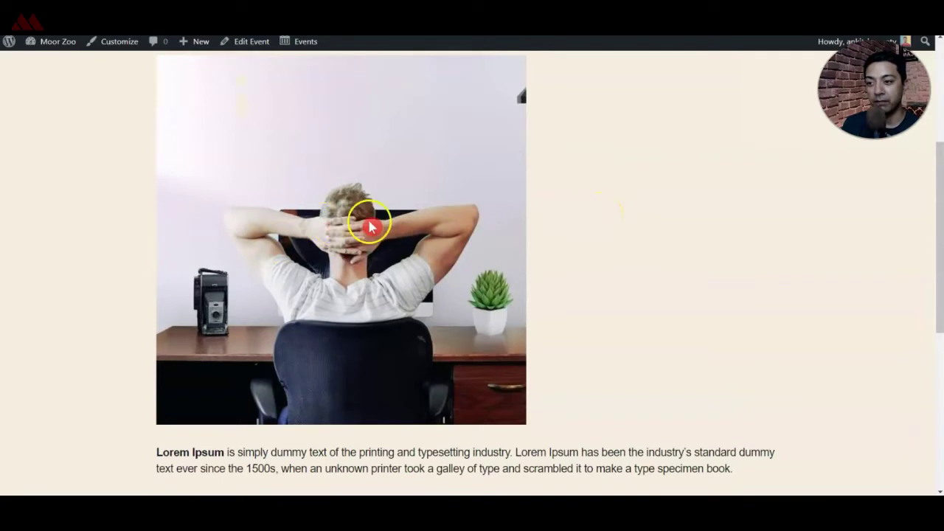
{"action": "scroll", "coordinate": [436, 230], "scroll_direction": "down", "scroll_amount": 3}
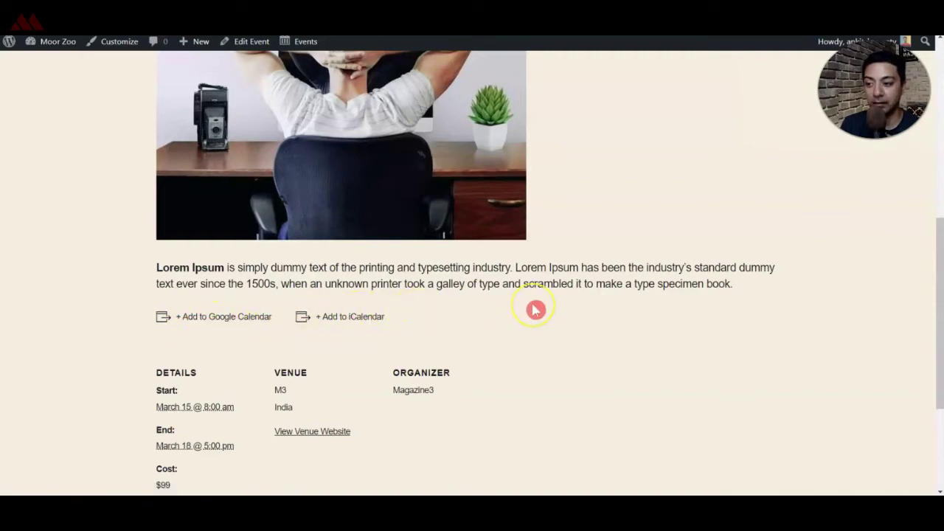
{"action": "scroll", "coordinate": [369, 228], "scroll_direction": "up", "scroll_amount": 10}
{"action": "left_click", "coordinate": [189, 140]}
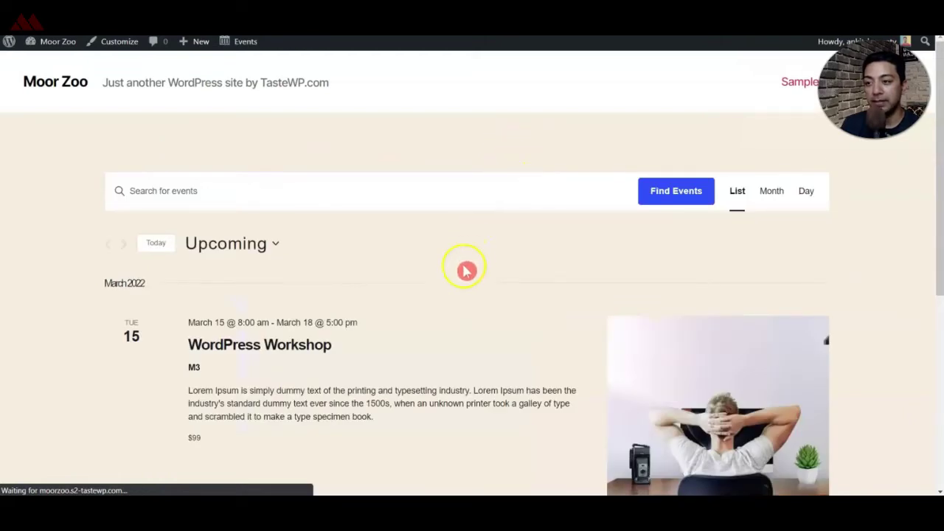
Switch to the March 2022 month calendar and open WordPress Workshop from it
{"action": "scroll", "coordinate": [450, 276], "scroll_direction": "down", "scroll_amount": 1}
{"action": "scroll", "coordinate": [670, 270], "scroll_direction": "up", "scroll_amount": 1}
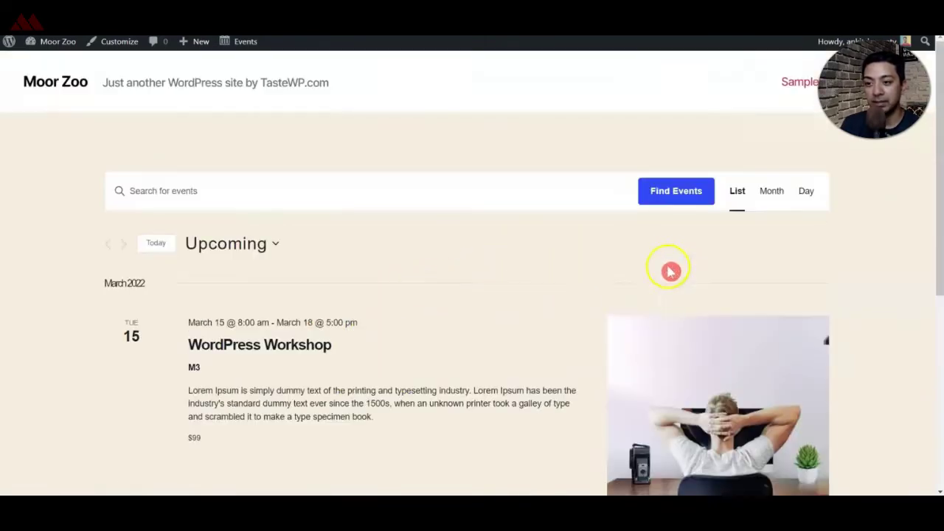
{"action": "left_click", "coordinate": [772, 190]}
{"action": "scroll", "coordinate": [822, 263], "scroll_direction": "down", "scroll_amount": 3}
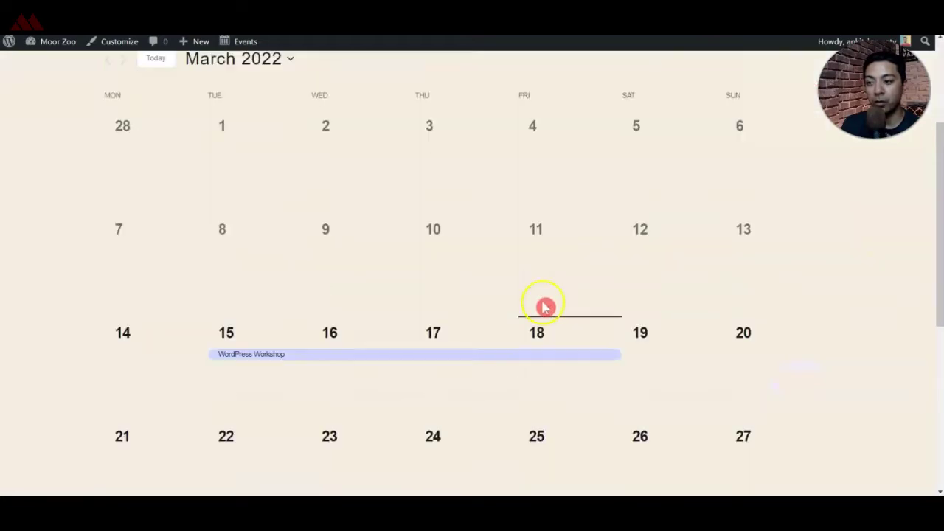
{"action": "left_click", "coordinate": [245, 355]}
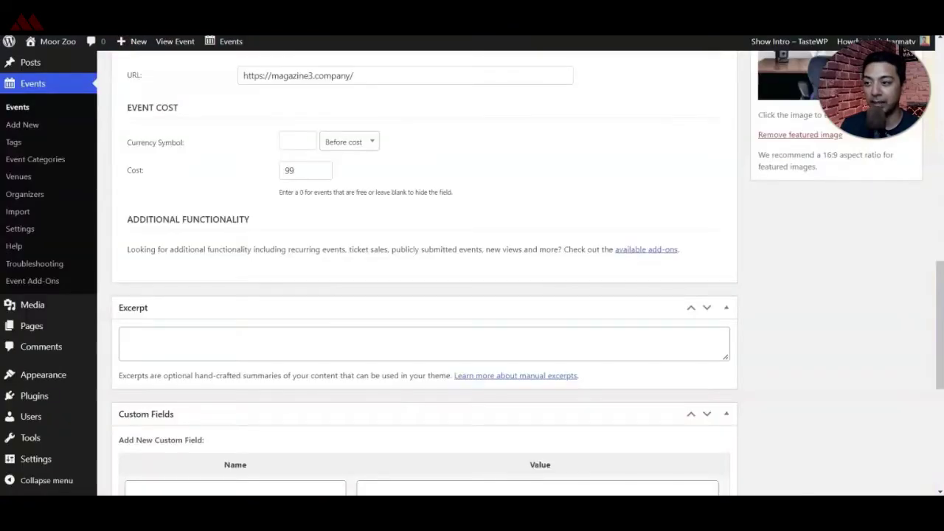
Search plugins for 'event tickets', then install and activate Event Tickets
{"action": "left_click", "coordinate": [8, 437]}
{"action": "mouse_move", "coordinate": [16, 394]}
{"action": "left_click", "coordinate": [137, 423]}
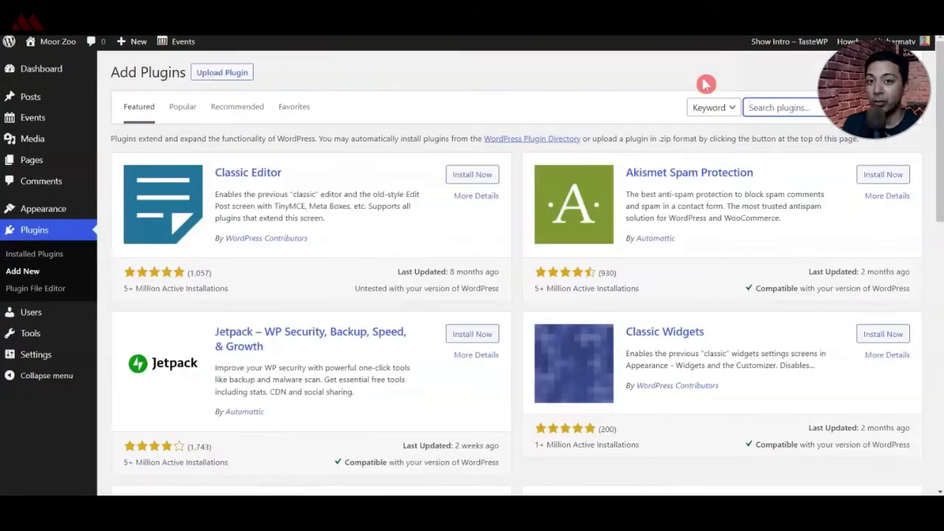
{"action": "type", "text": "event tickets"}
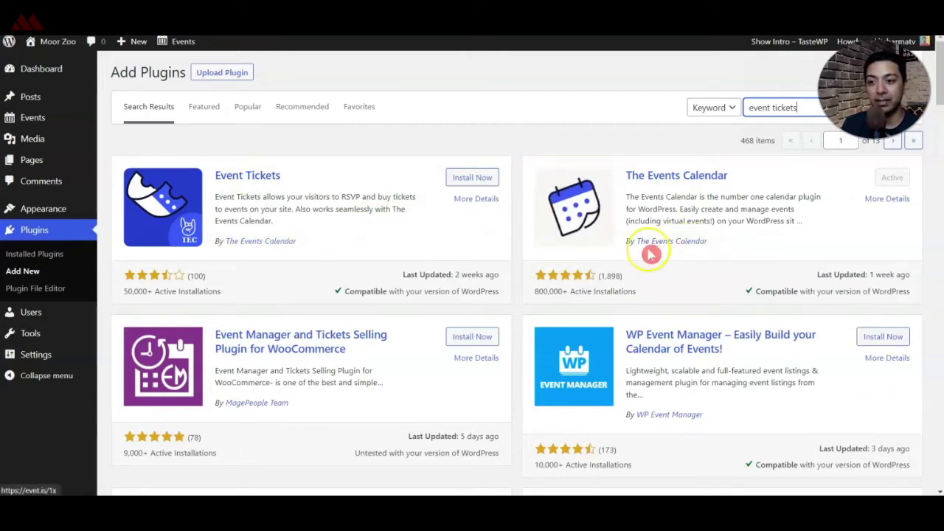
{"action": "left_click", "coordinate": [476, 178]}
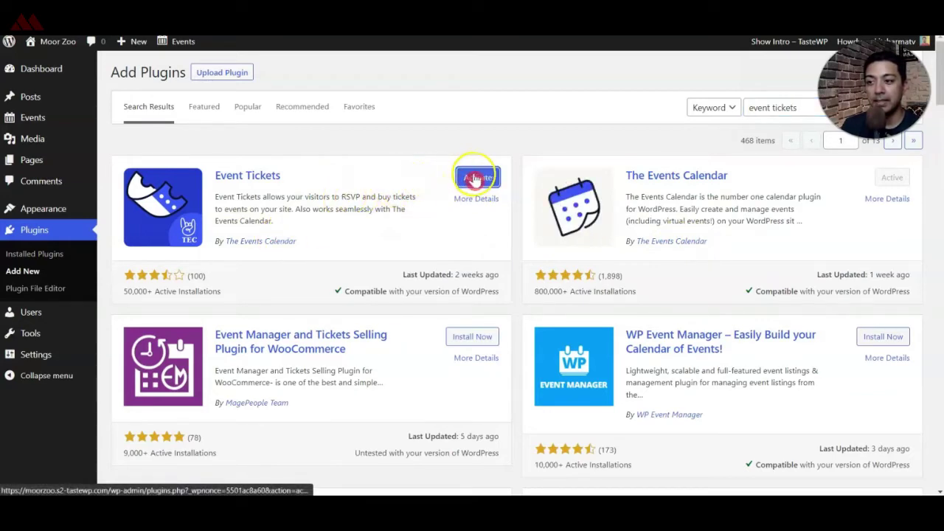
{"action": "left_click", "coordinate": [476, 178]}
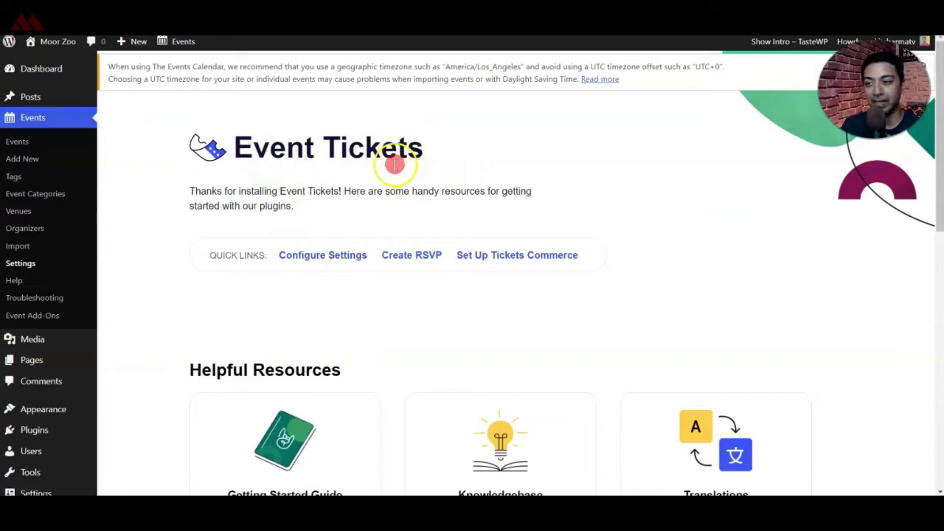
In the ticket settings, stop allowing tickets on pages
{"action": "left_click", "coordinate": [349, 256]}
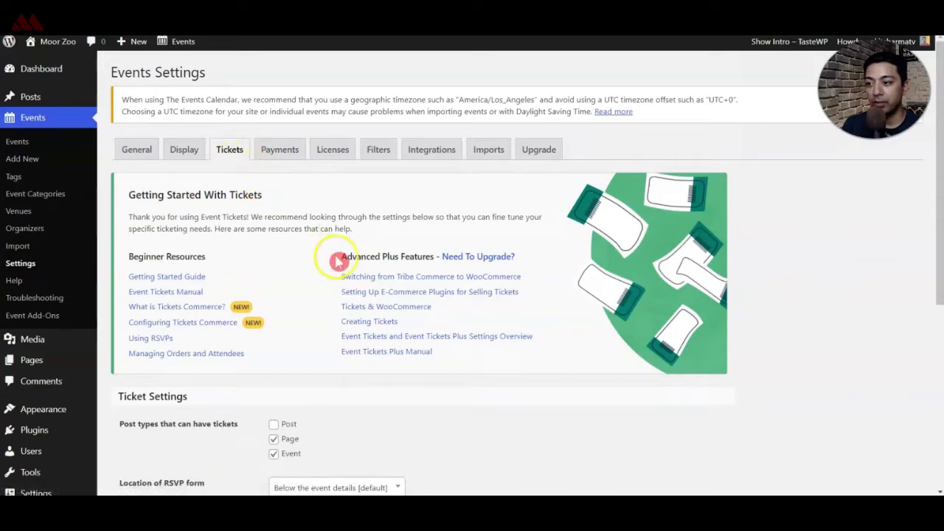
{"action": "scroll", "coordinate": [346, 273], "scroll_direction": "down", "scroll_amount": 2}
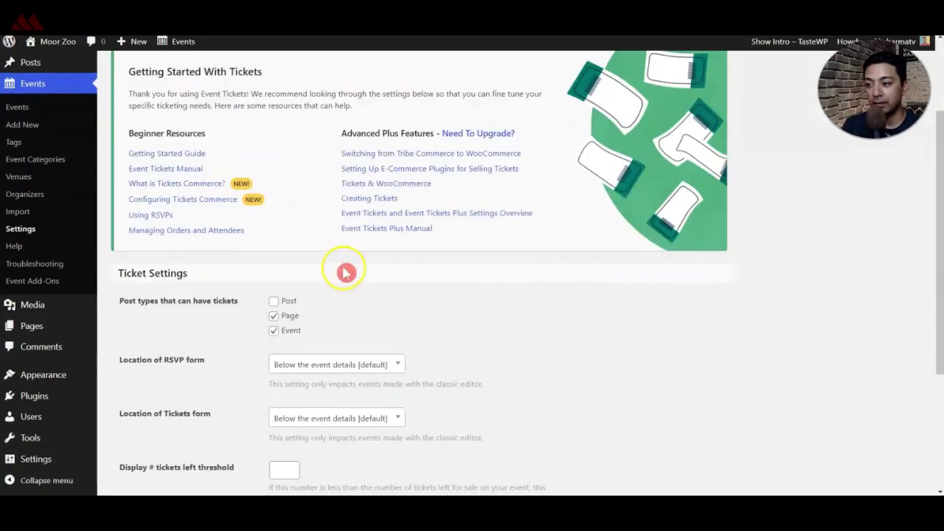
{"action": "left_click", "coordinate": [290, 317]}
{"action": "scroll", "coordinate": [126, 288], "scroll_direction": "down", "scroll_amount": 2}
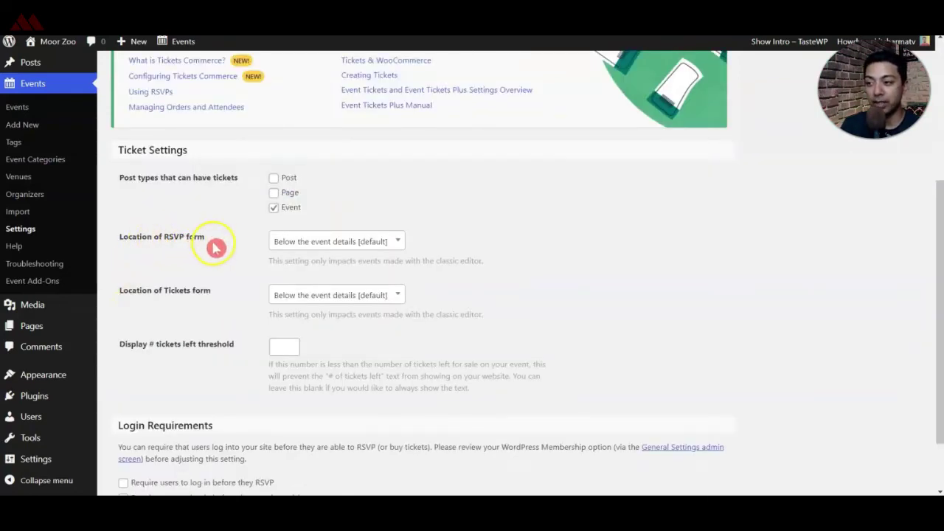
Place both the RSVP form and the Tickets form below the event description
{"action": "left_click", "coordinate": [333, 246]}
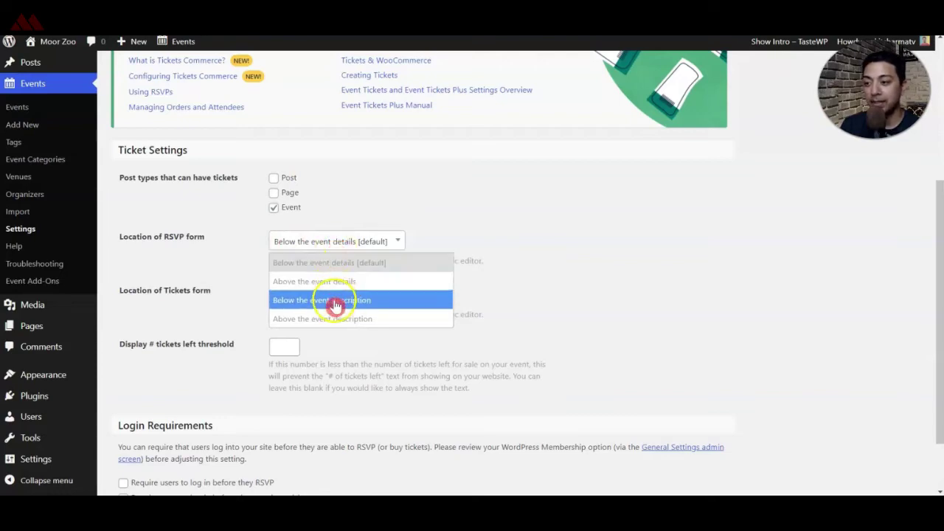
{"action": "left_click", "coordinate": [360, 305]}
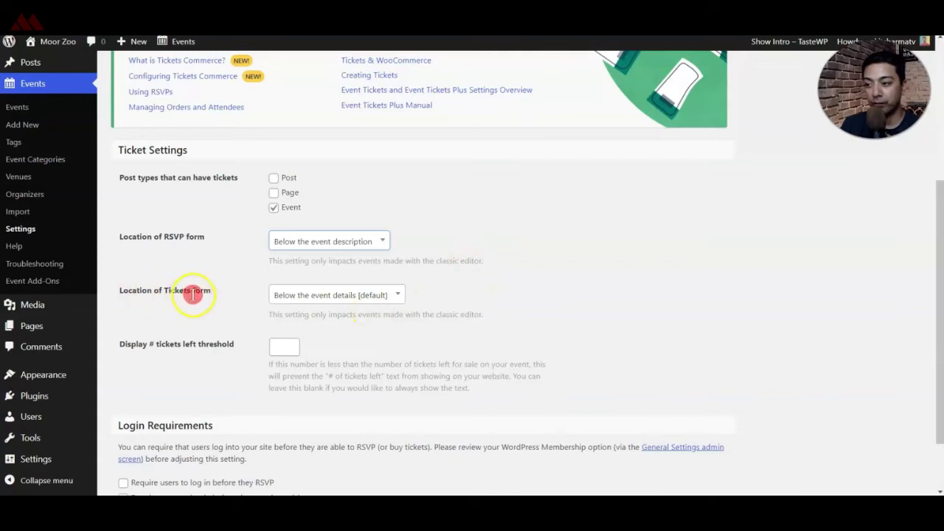
{"action": "left_click", "coordinate": [321, 296]}
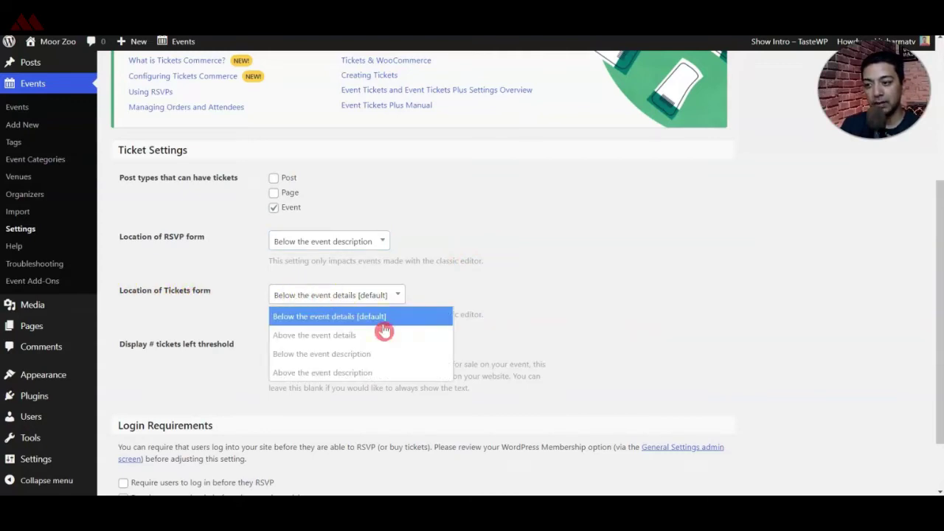
{"action": "left_click", "coordinate": [339, 357]}
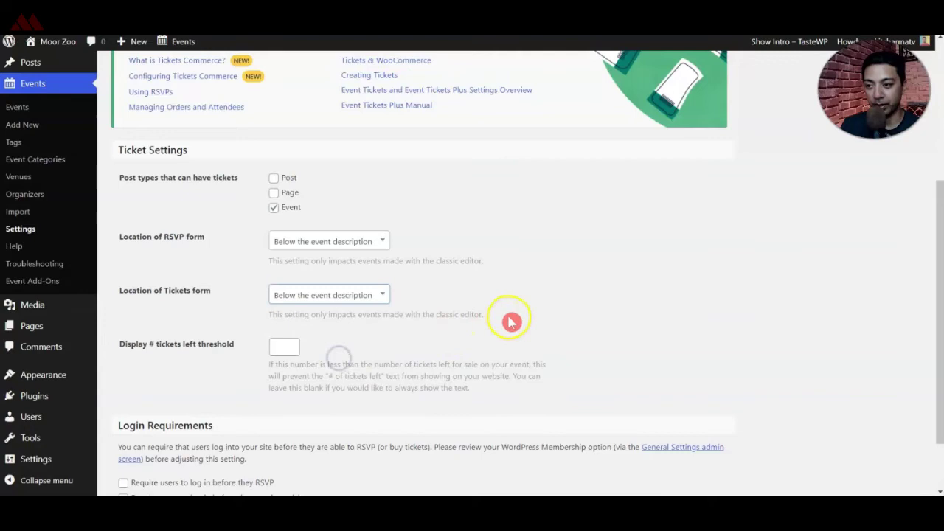
{"action": "scroll", "coordinate": [129, 298], "scroll_direction": "down", "scroll_amount": 2}
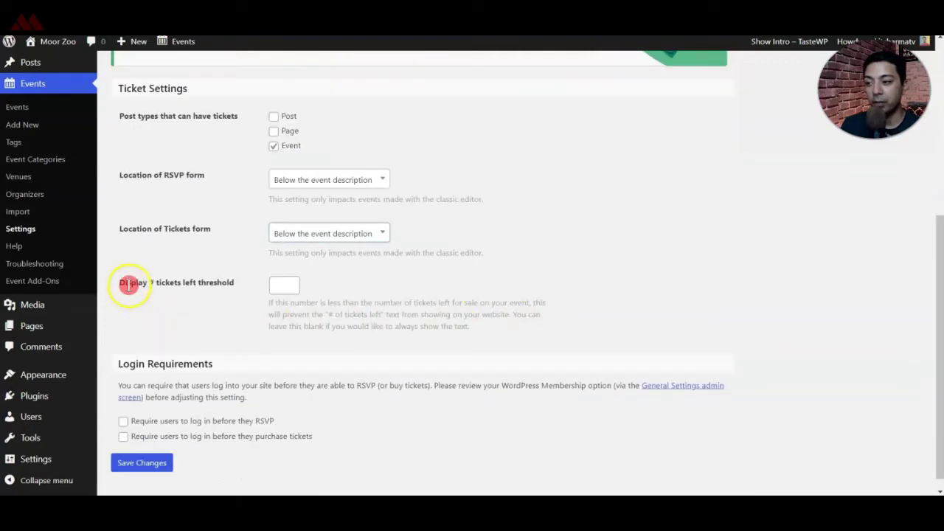
{"action": "left_click", "coordinate": [280, 286]}
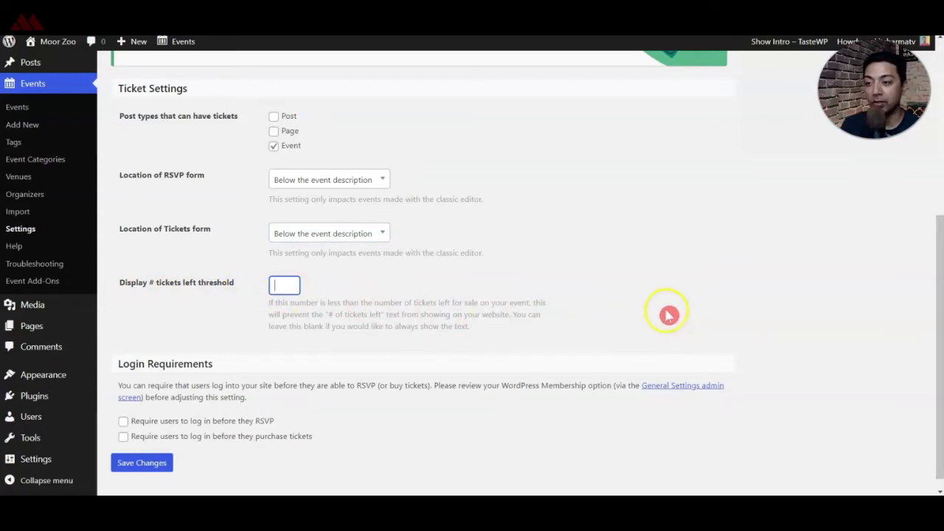
{"action": "scroll", "coordinate": [669, 315], "scroll_direction": "down", "scroll_amount": 1}
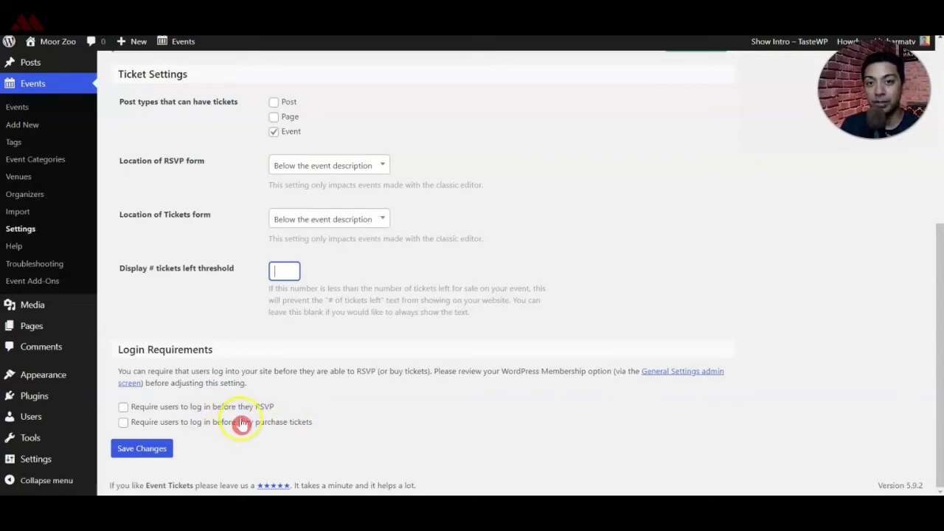
Require login to buy tickets and to RSVP, and save the ticket settings
{"action": "left_click", "coordinate": [124, 422]}
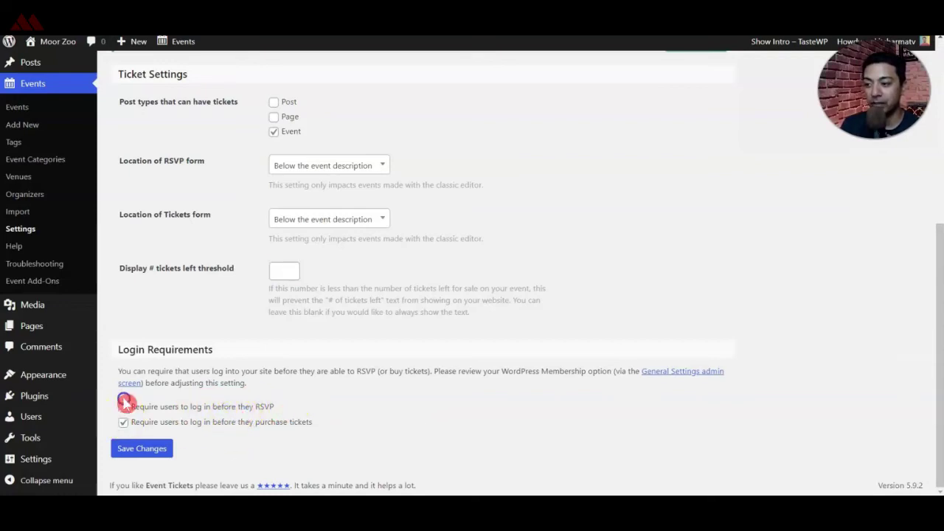
{"action": "left_click", "coordinate": [123, 407]}
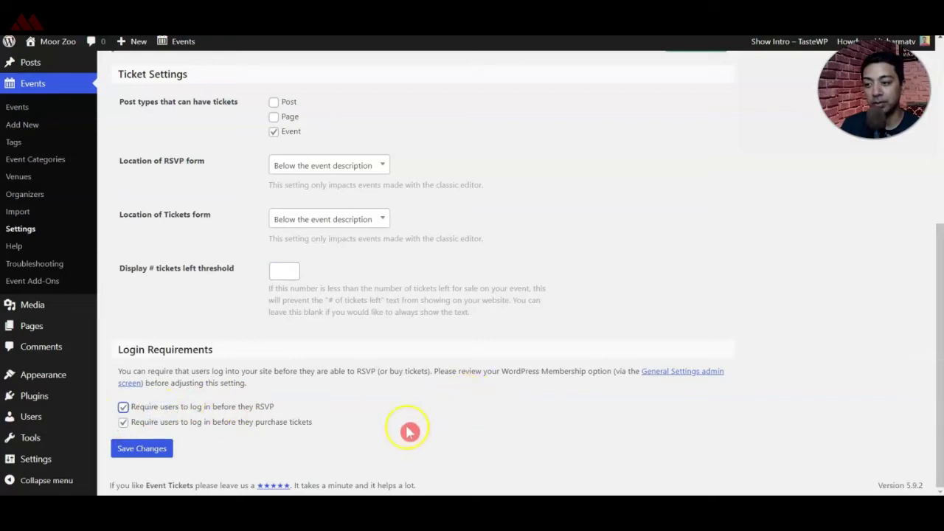
{"action": "left_click", "coordinate": [148, 452]}
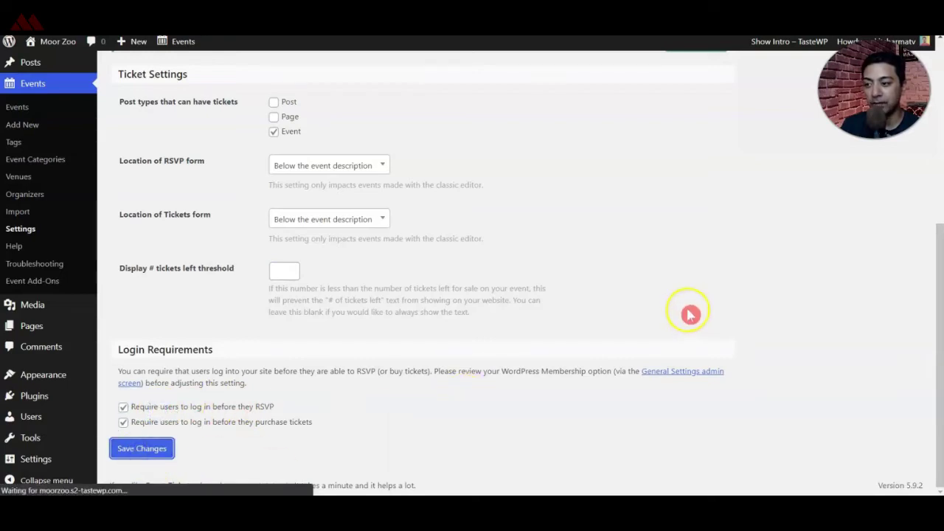
{"action": "left_click", "coordinate": [280, 189]}
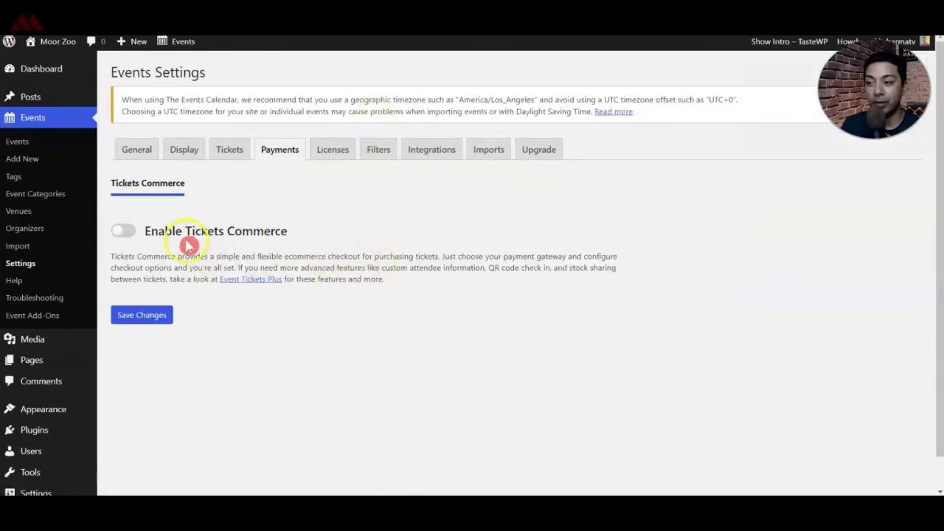
Enable Tickets Commerce, save it, and look over the Stripe and PayPal gateway options
{"action": "left_click", "coordinate": [131, 240]}
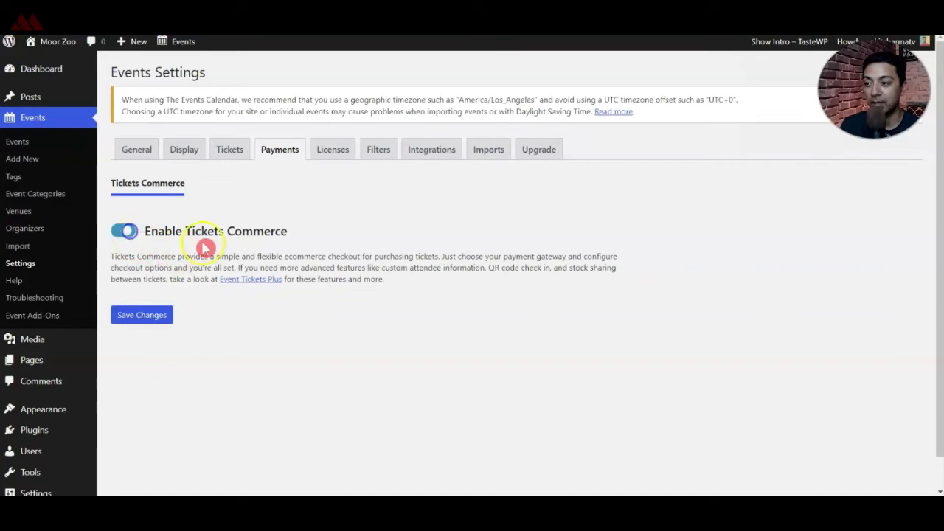
{"action": "left_click", "coordinate": [147, 316]}
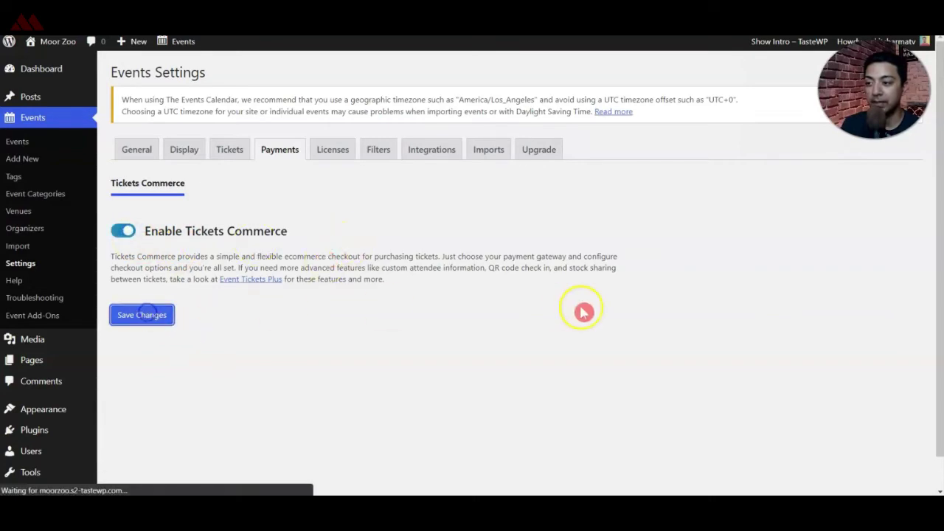
{"action": "scroll", "coordinate": [583, 310], "scroll_direction": "down", "scroll_amount": 2}
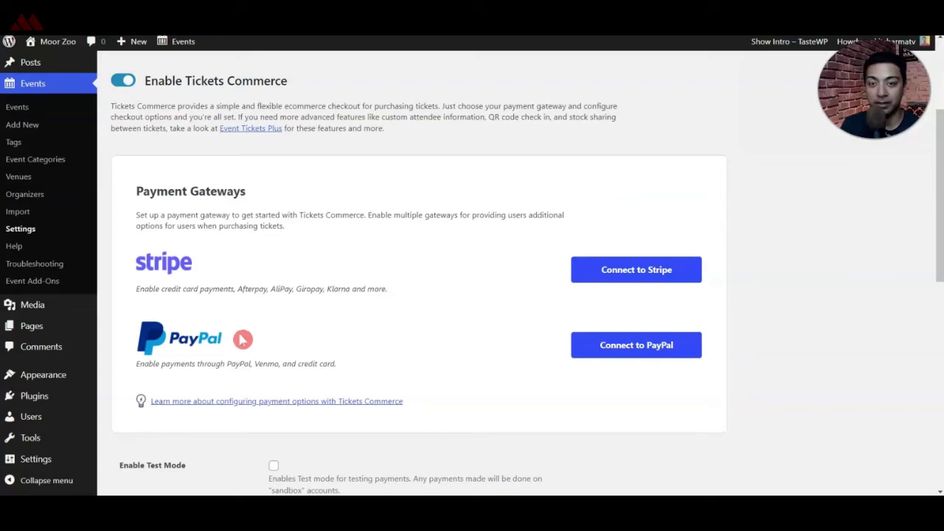
{"action": "left_click", "coordinate": [667, 275]}
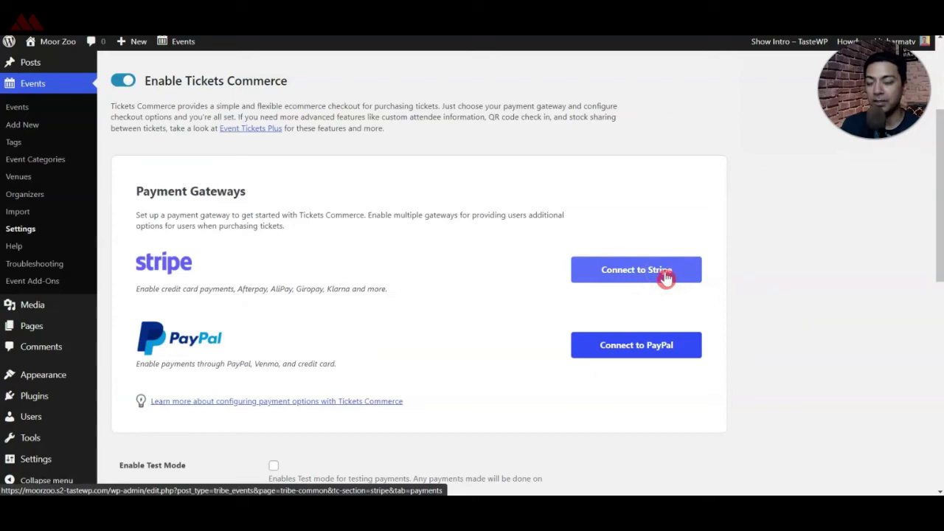
{"action": "left_click", "coordinate": [639, 346]}
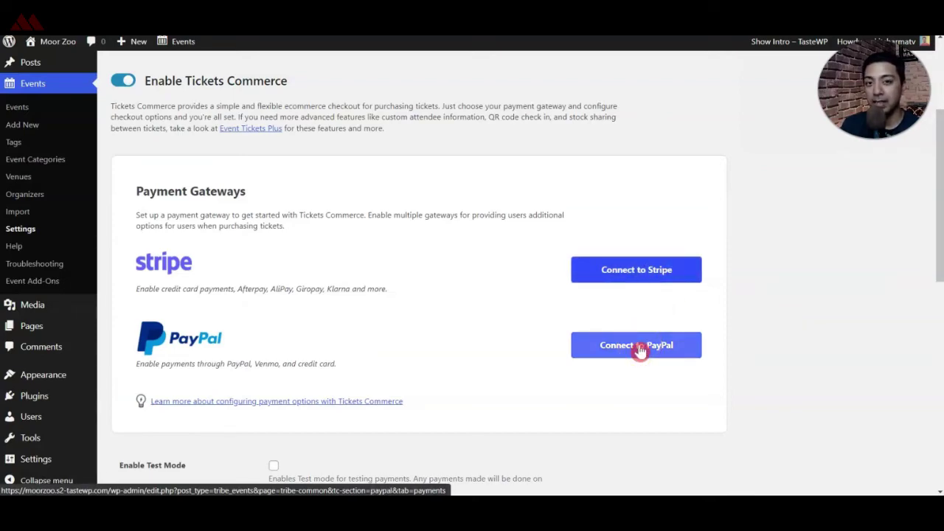
{"action": "left_click", "coordinate": [638, 351]}
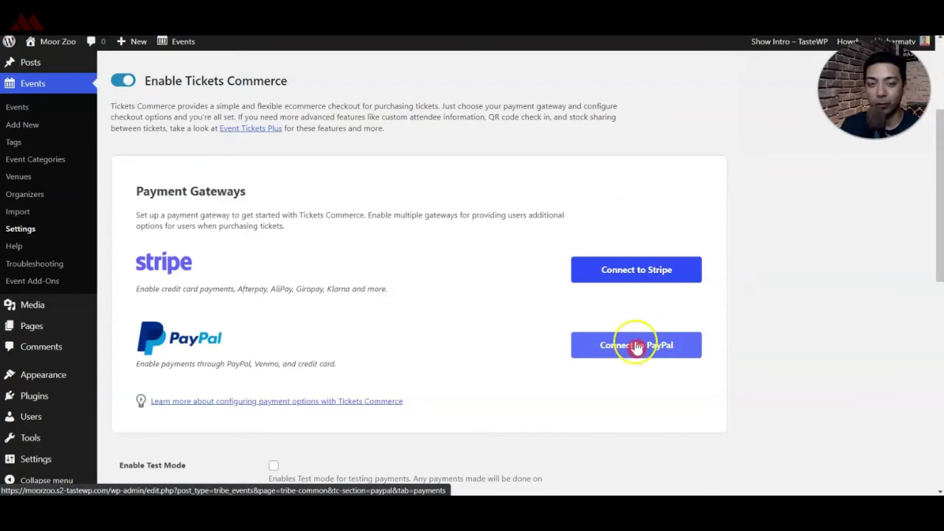
{"action": "scroll", "coordinate": [517, 295], "scroll_direction": "down", "scroll_amount": 3}
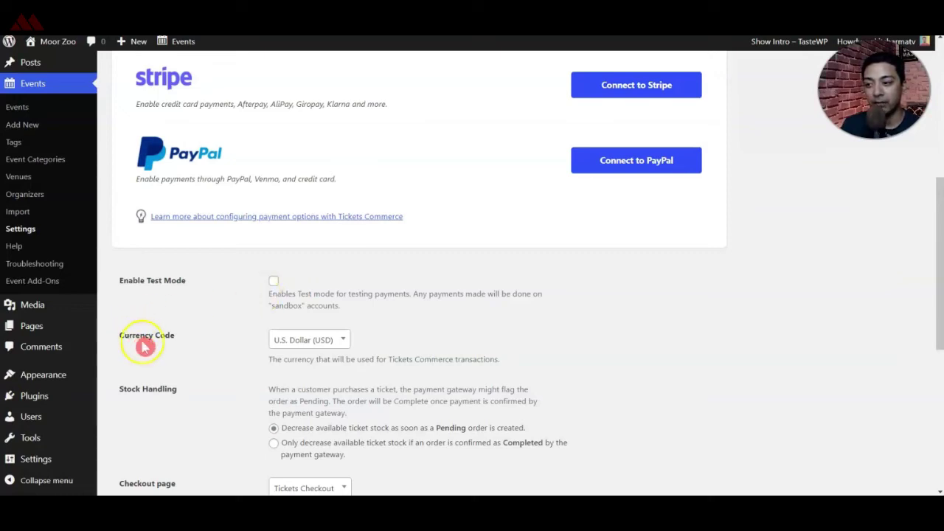
Keep USD currency, use Tickets Checkout as checkout page and Order Completed as success page
{"action": "left_click", "coordinate": [302, 340]}
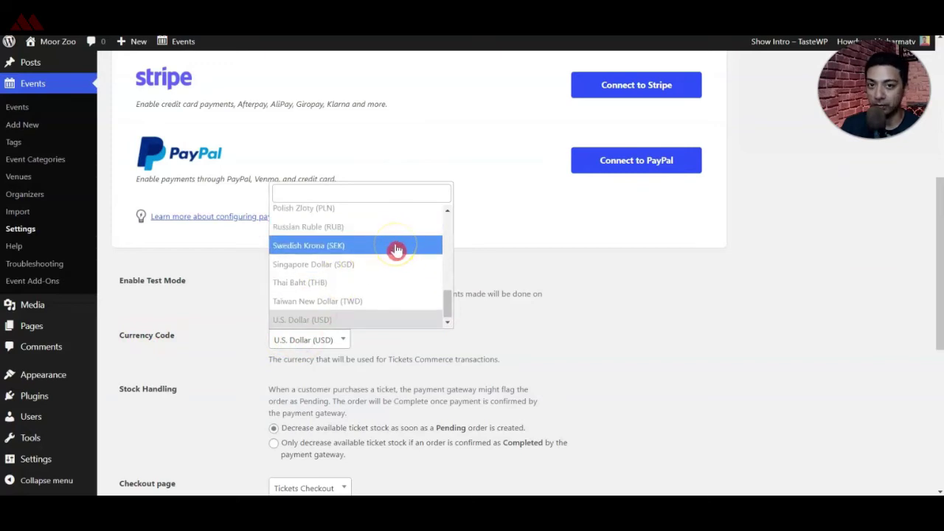
{"action": "scroll", "coordinate": [317, 341], "scroll_direction": "down", "scroll_amount": 2}
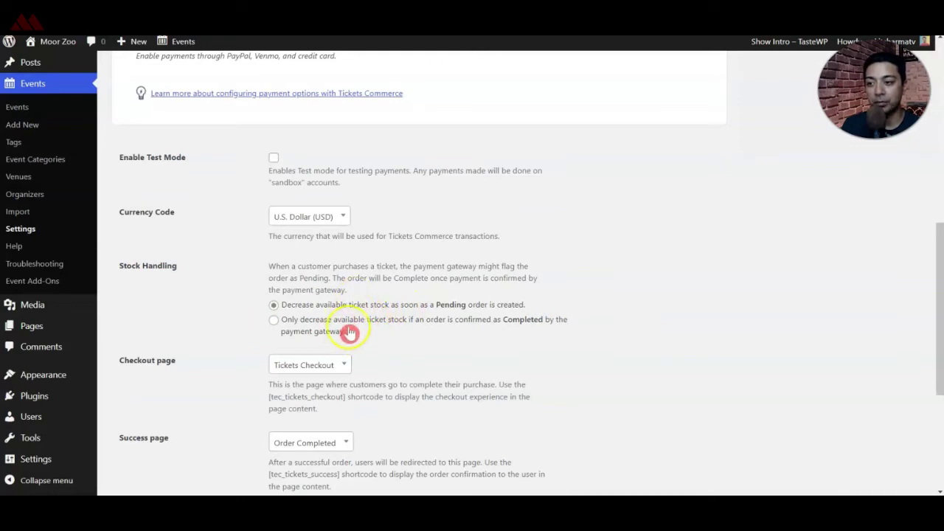
{"action": "scroll", "coordinate": [696, 325], "scroll_direction": "down", "scroll_amount": 1}
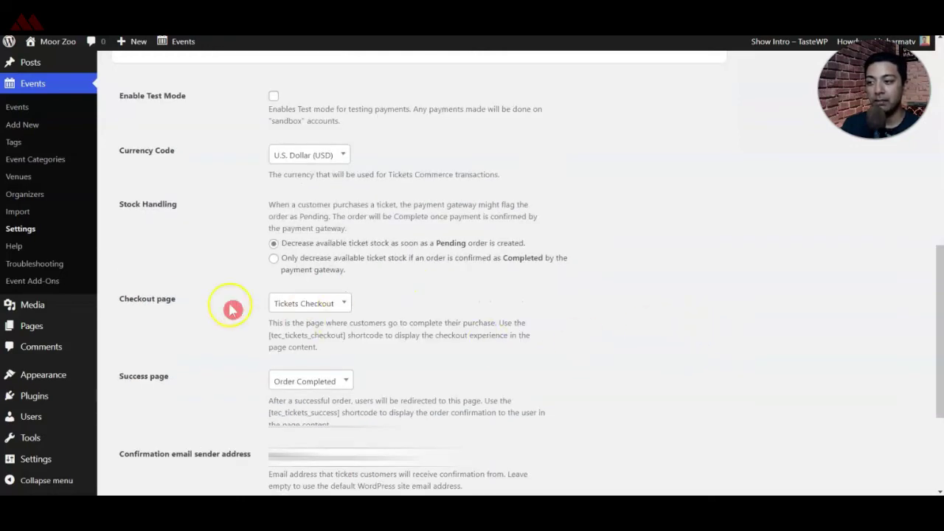
{"action": "left_click", "coordinate": [341, 309]}
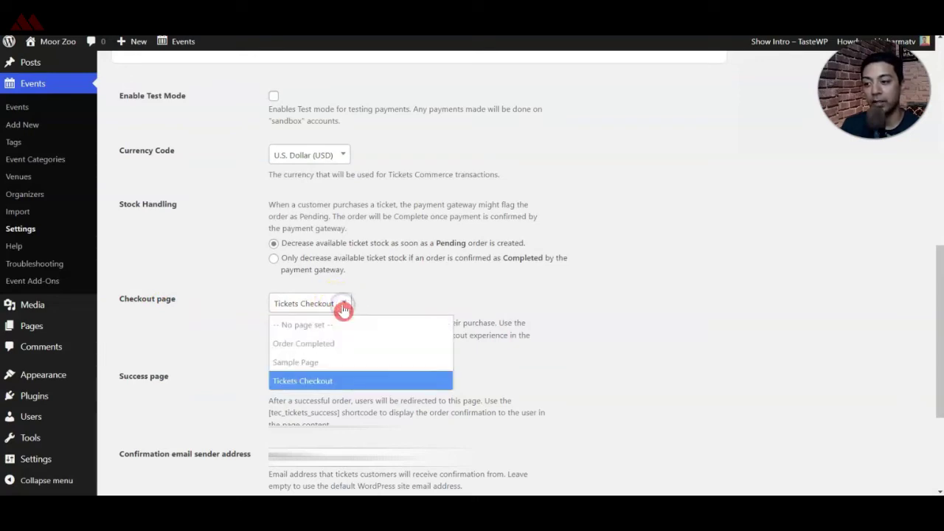
{"action": "left_click", "coordinate": [605, 376]}
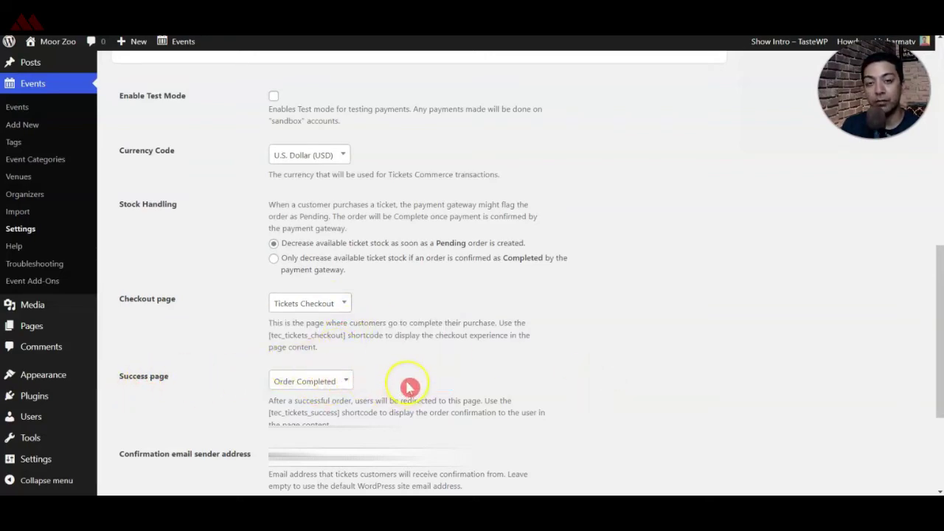
{"action": "left_click", "coordinate": [410, 376]}
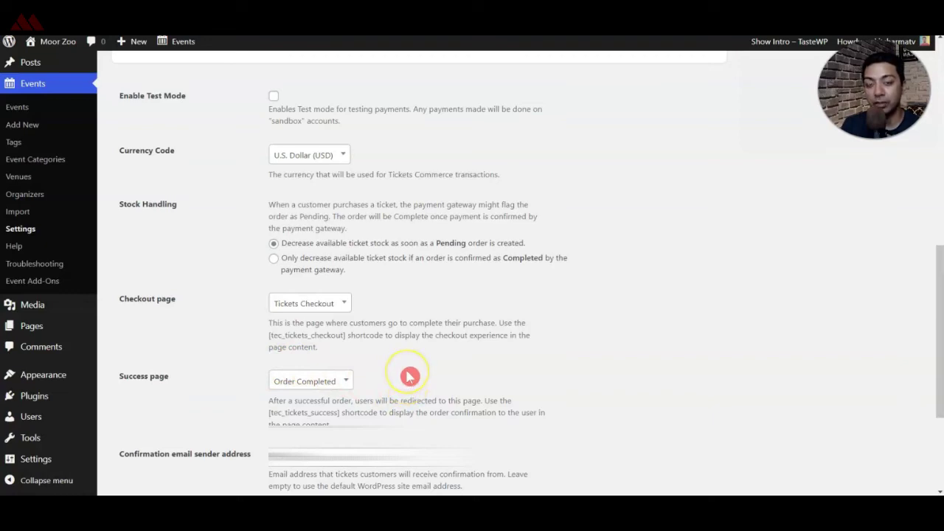
{"action": "left_click", "coordinate": [333, 384]}
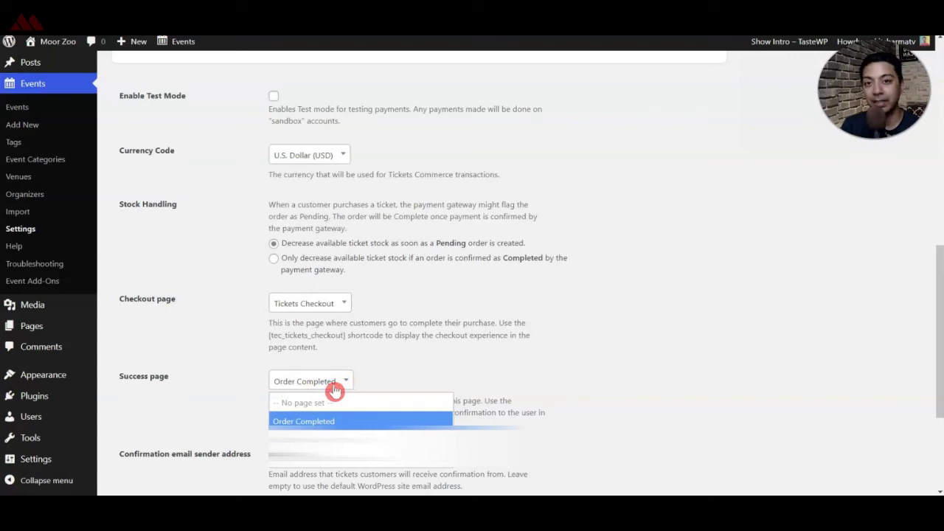
{"action": "scroll", "coordinate": [222, 295], "scroll_direction": "down", "scroll_amount": 3}
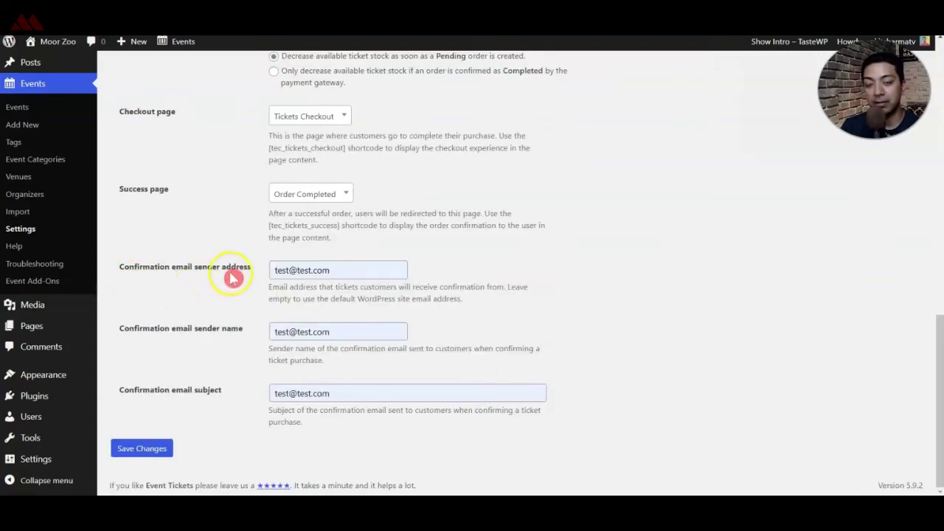
{"action": "left_click", "coordinate": [367, 277]}
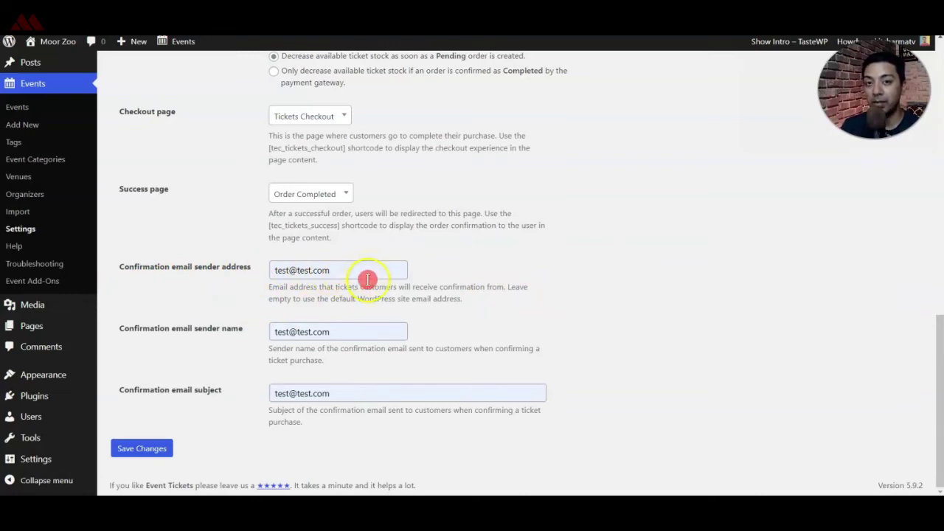
{"action": "left_click", "coordinate": [225, 342]}
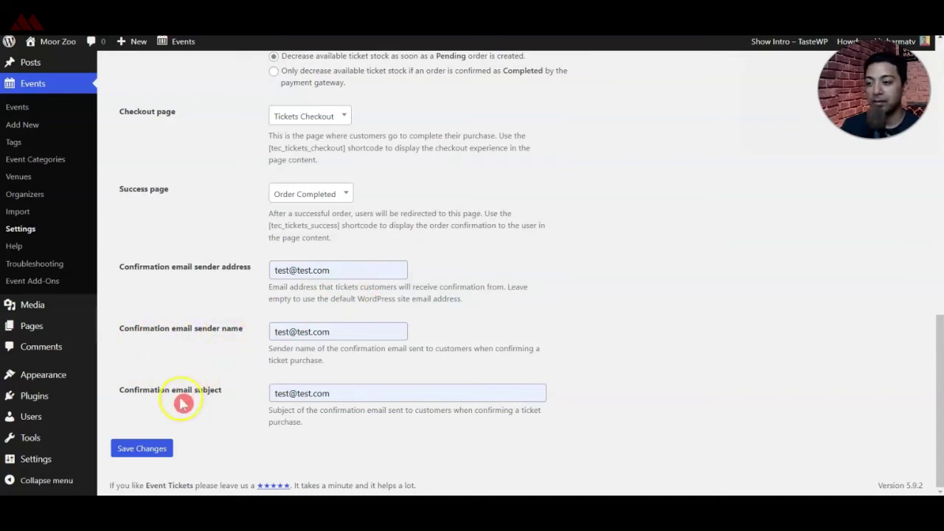
Save the payment settings and return to the WordPress Workshop event in the Events list
{"action": "left_click", "coordinate": [139, 448]}
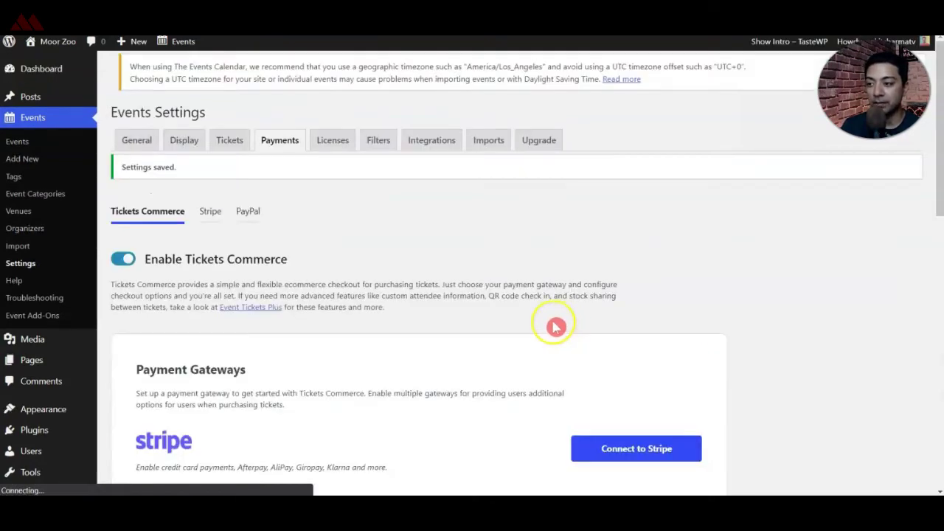
{"action": "left_click", "coordinate": [15, 148]}
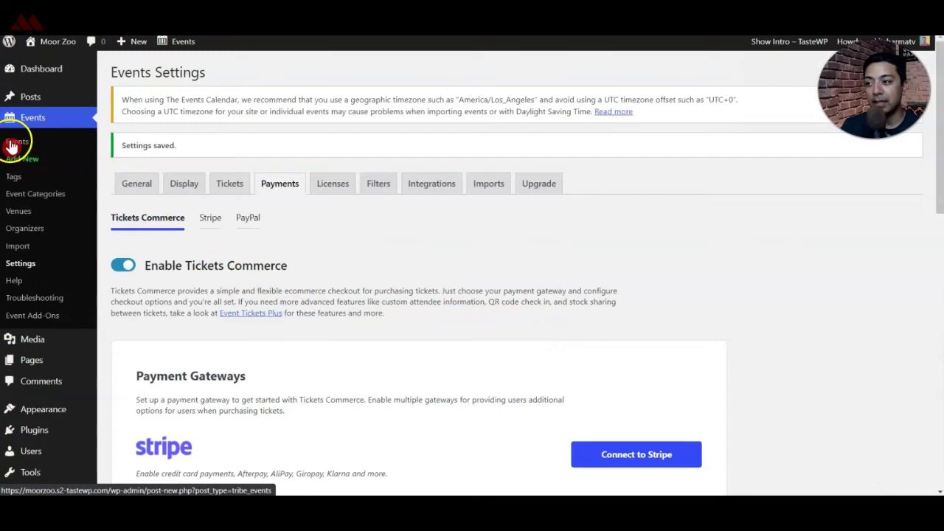
{"action": "left_click", "coordinate": [410, 149]}
{"action": "left_click", "coordinate": [156, 229]}
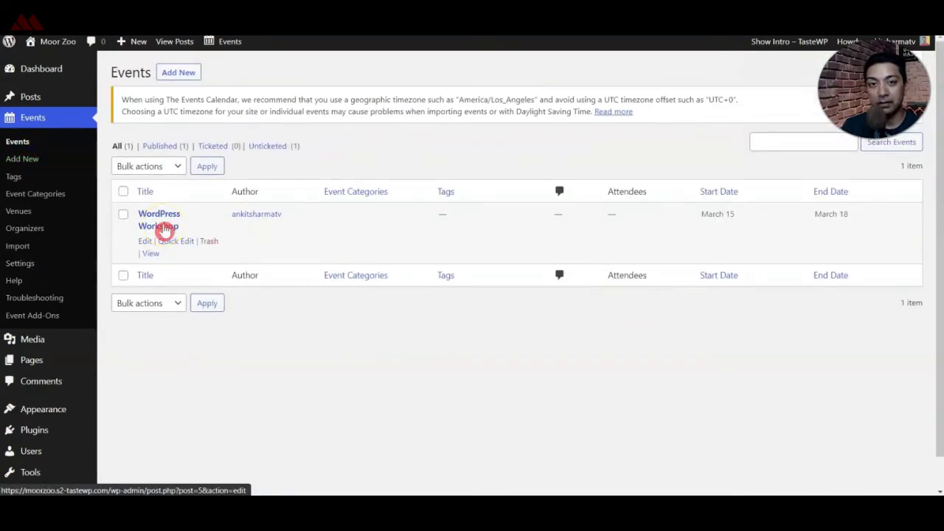
Add a new ticket to WordPress Workshop typed 'Workshop Tickets' with a pasted Lorem Ipsum description
{"action": "left_click", "coordinate": [145, 242]}
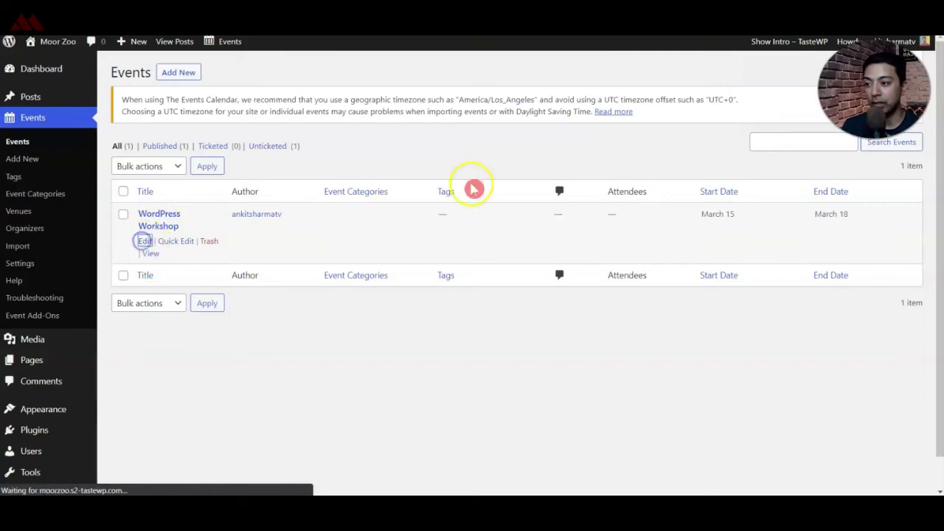
{"action": "scroll", "coordinate": [539, 168], "scroll_direction": "down", "scroll_amount": 5}
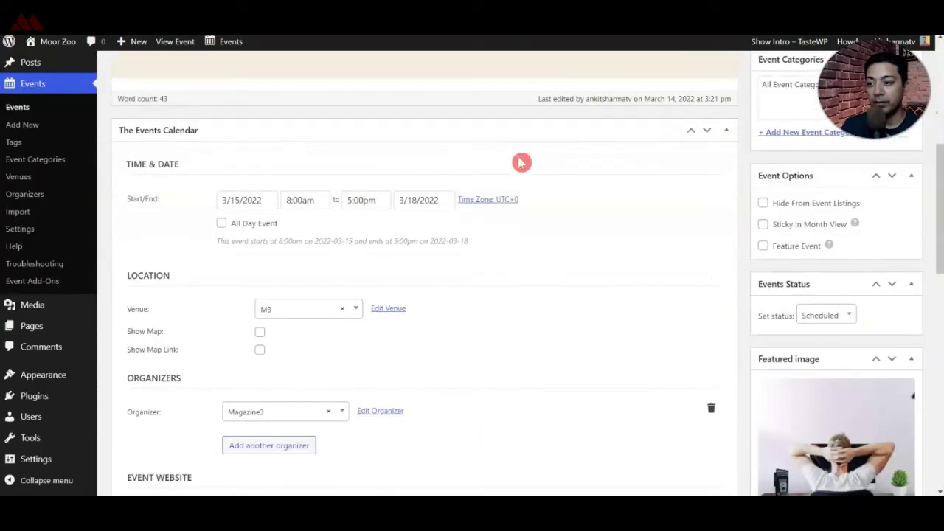
{"action": "scroll", "coordinate": [550, 178], "scroll_direction": "down", "scroll_amount": 5}
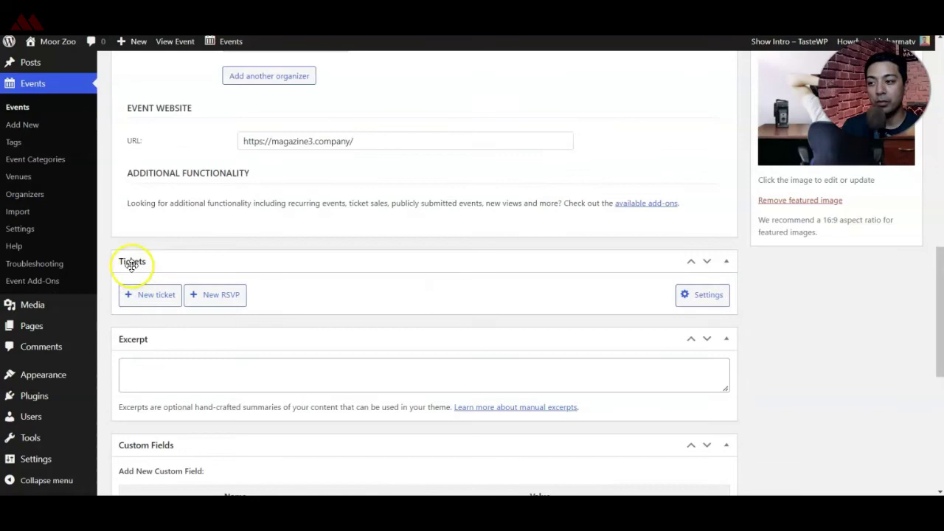
{"action": "left_click", "coordinate": [148, 302]}
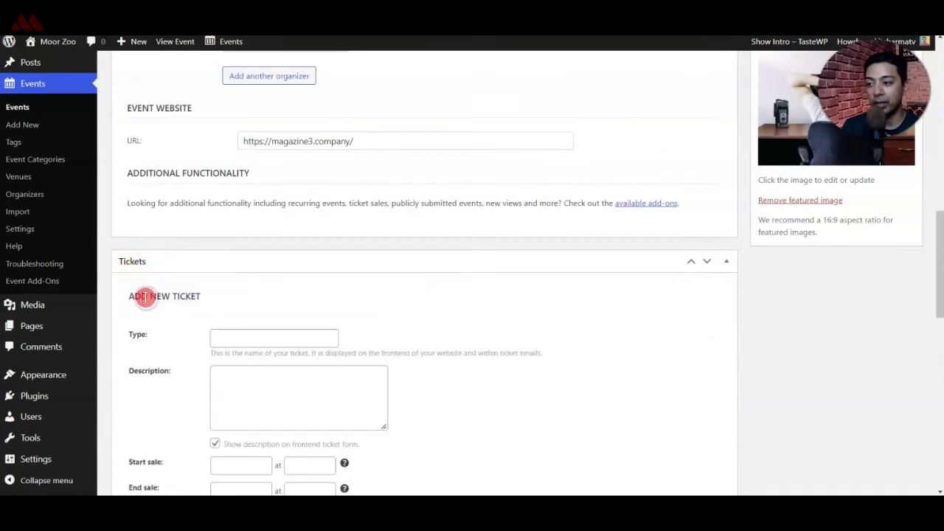
{"action": "left_click", "coordinate": [310, 337]}
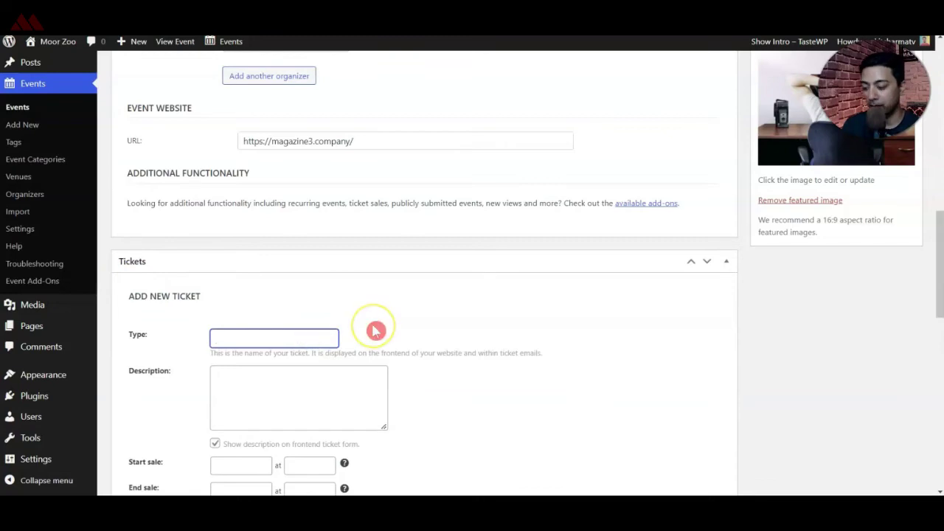
{"action": "type", "text": "Workshop Tickets"}
{"action": "left_click", "coordinate": [265, 385]}
{"action": "type", "text": "Lorem Ipsum is simply dummy text of the printing and typesetting industry. Lorem Ipsum has been the industry's standard dummy text ever since the 1500s, when an unknown printer took a galley of type and scrambled it to make a type specimen book."}
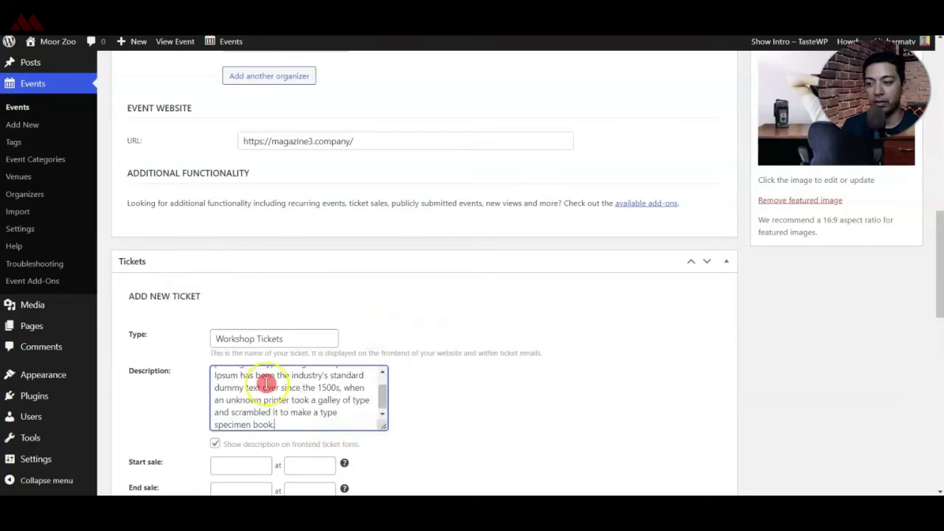
{"action": "scroll", "coordinate": [222, 391], "scroll_direction": "down", "scroll_amount": 3}
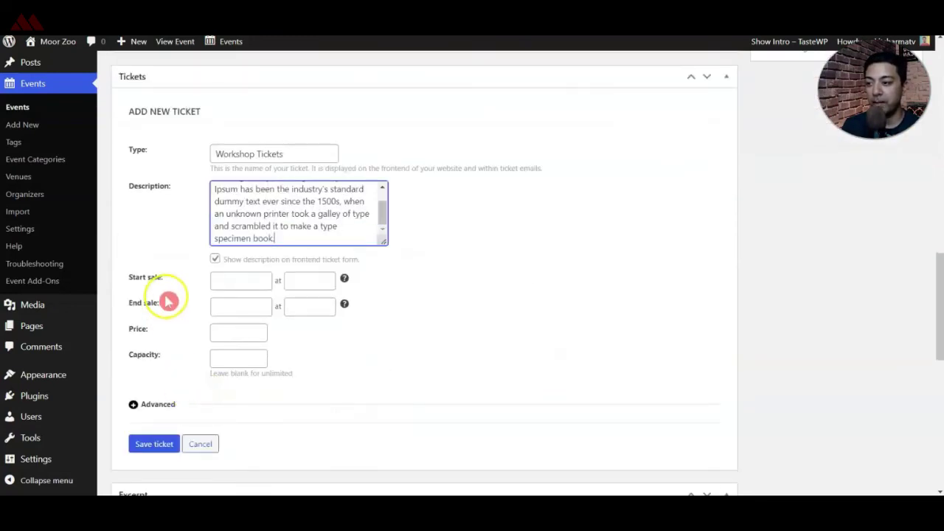
Set ticket sales to run from March 14 at 12:00am to March 17 at 12:30am
{"action": "left_click", "coordinate": [231, 279]}
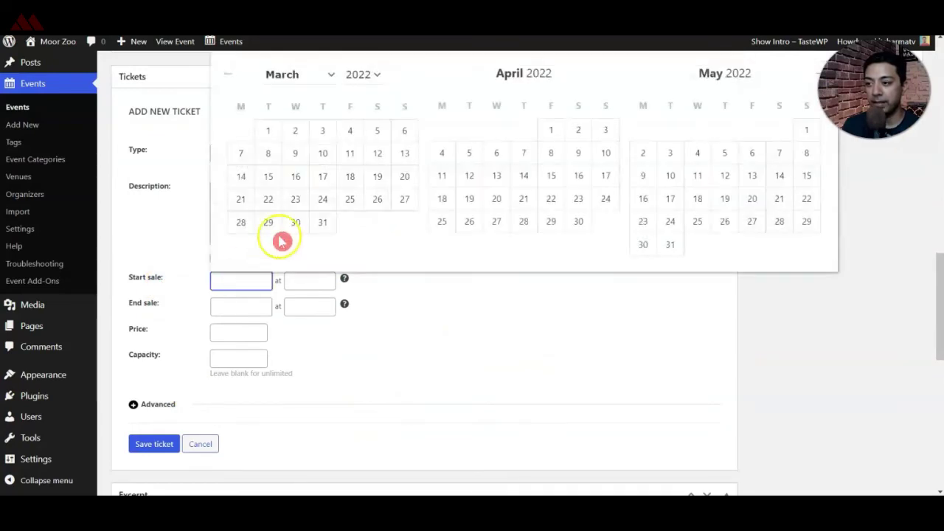
{"action": "left_click", "coordinate": [255, 183]}
{"action": "left_click", "coordinate": [312, 280]}
{"action": "left_click", "coordinate": [289, 301]}
{"action": "left_click", "coordinate": [251, 305]}
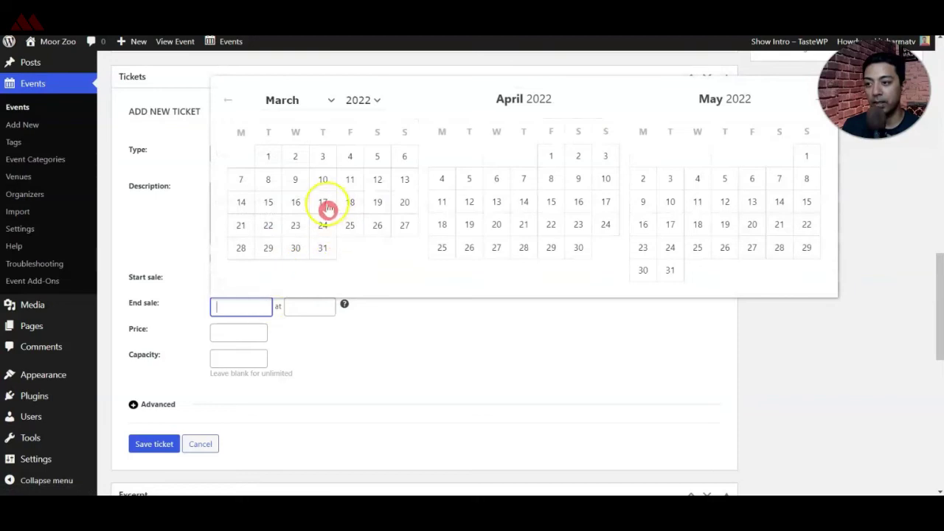
{"action": "left_click", "coordinate": [327, 202]}
{"action": "left_click", "coordinate": [321, 310]}
{"action": "left_click", "coordinate": [314, 338]}
Give the ticket a $99 price and 10,000 capacity, save it, and update the event
{"action": "left_click", "coordinate": [224, 335]}
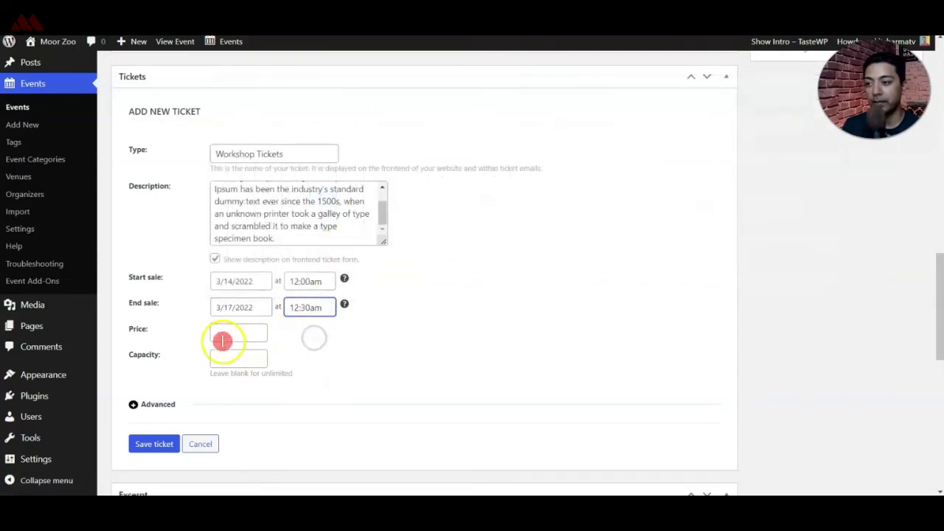
{"action": "type", "text": "99"}
{"action": "left_click", "coordinate": [262, 357]}
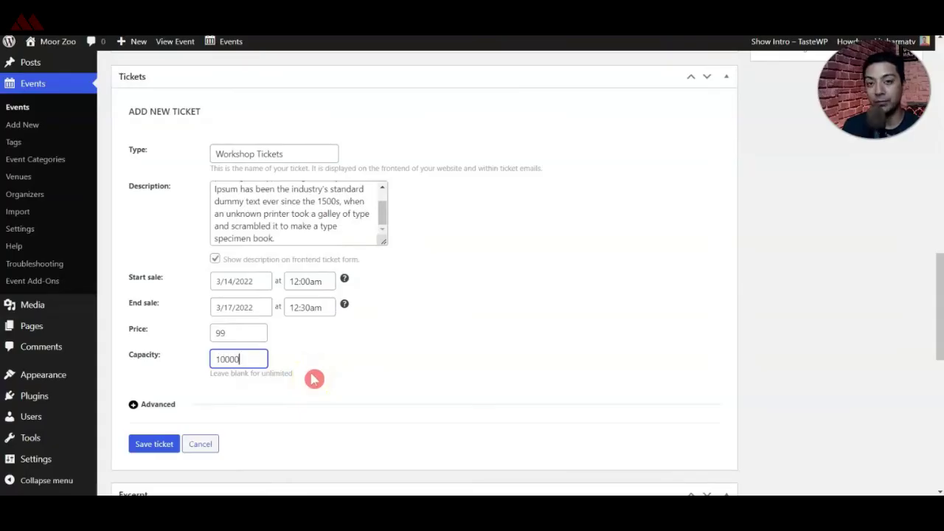
{"action": "scroll", "coordinate": [307, 361], "scroll_direction": "down", "scroll_amount": 2}
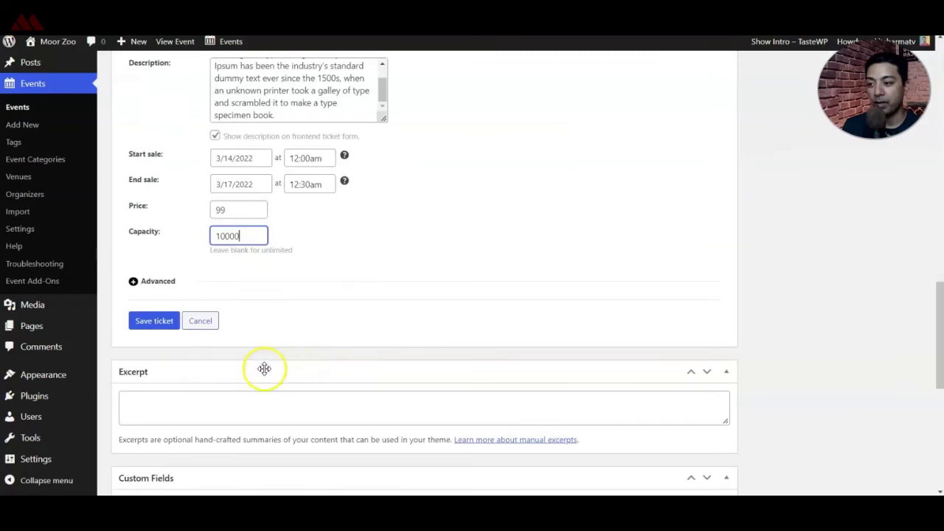
{"action": "left_click", "coordinate": [155, 323]}
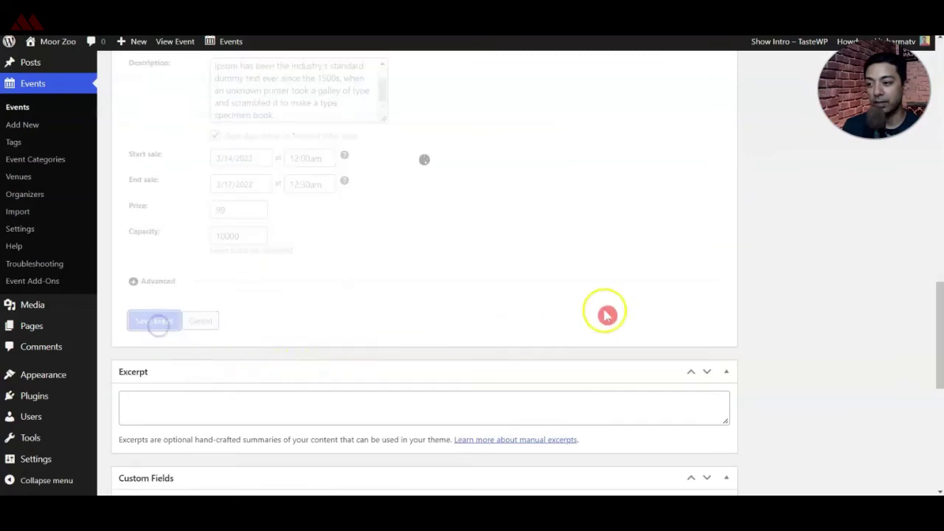
{"action": "scroll", "coordinate": [517, 325], "scroll_direction": "up", "scroll_amount": 2}
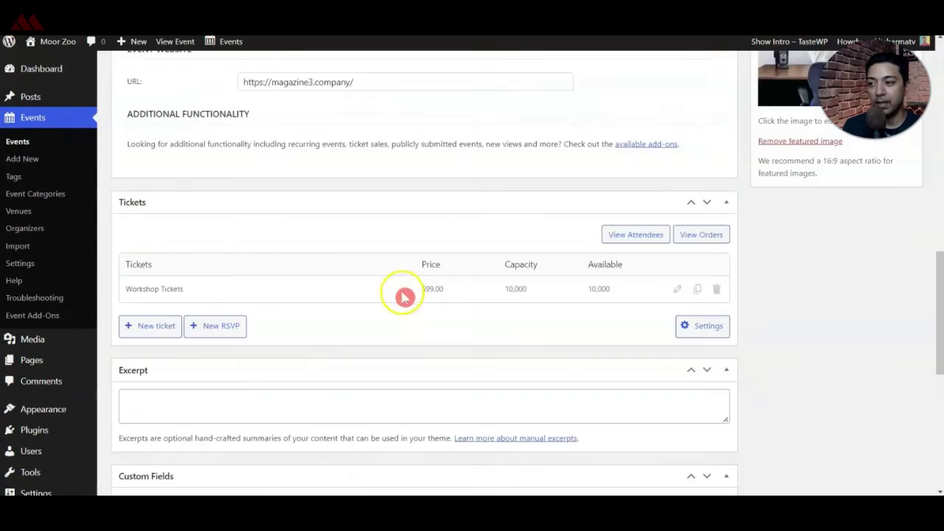
{"action": "scroll", "coordinate": [814, 347], "scroll_direction": "up", "scroll_amount": 10}
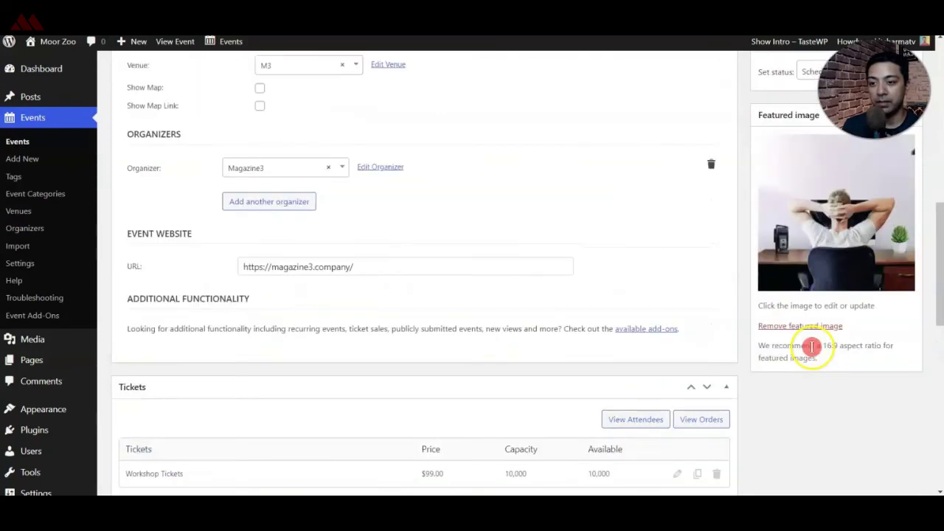
{"action": "scroll", "coordinate": [815, 347], "scroll_direction": "up", "scroll_amount": 3}
{"action": "left_click", "coordinate": [902, 270]}
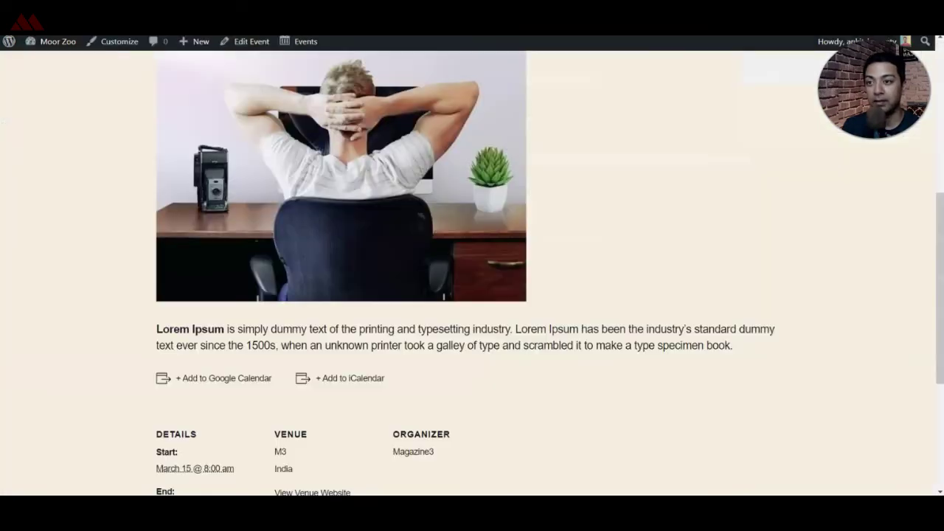
Highlight the Workshop Tickets name and description in the event's Tickets section
{"action": "scroll", "coordinate": [464, 184], "scroll_direction": "up", "scroll_amount": 5}
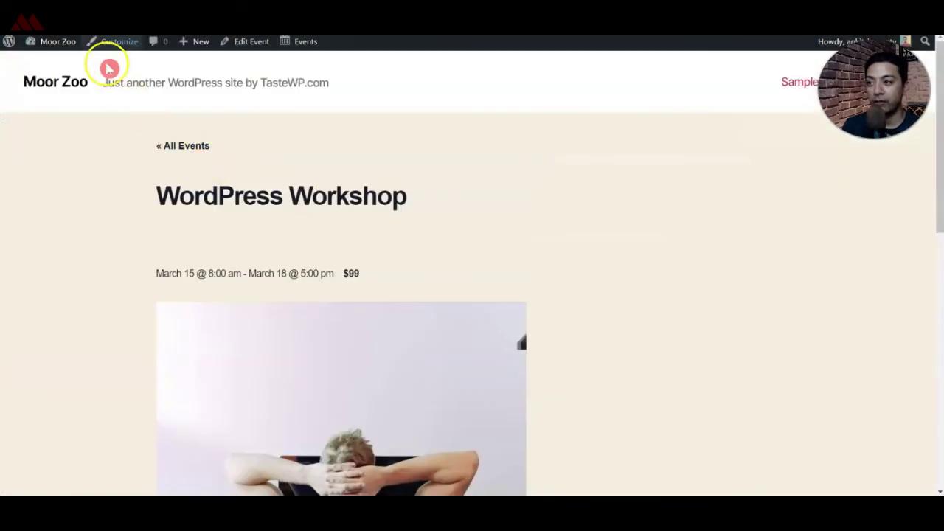
{"action": "scroll", "coordinate": [601, 244], "scroll_direction": "down", "scroll_amount": 7}
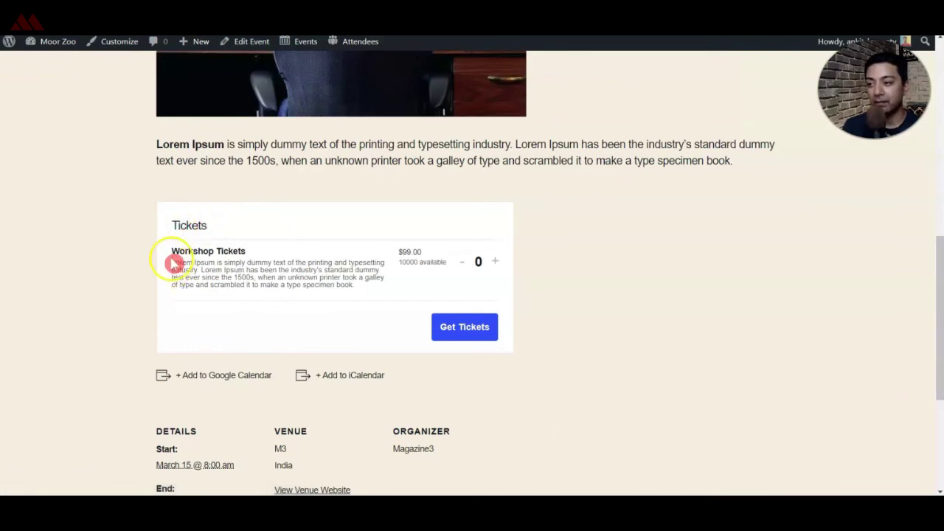
{"action": "left_click_drag", "start_coordinate": [172, 251], "coordinate": [274, 252]}
{"action": "left_click_drag", "start_coordinate": [171, 270], "coordinate": [317, 278]}
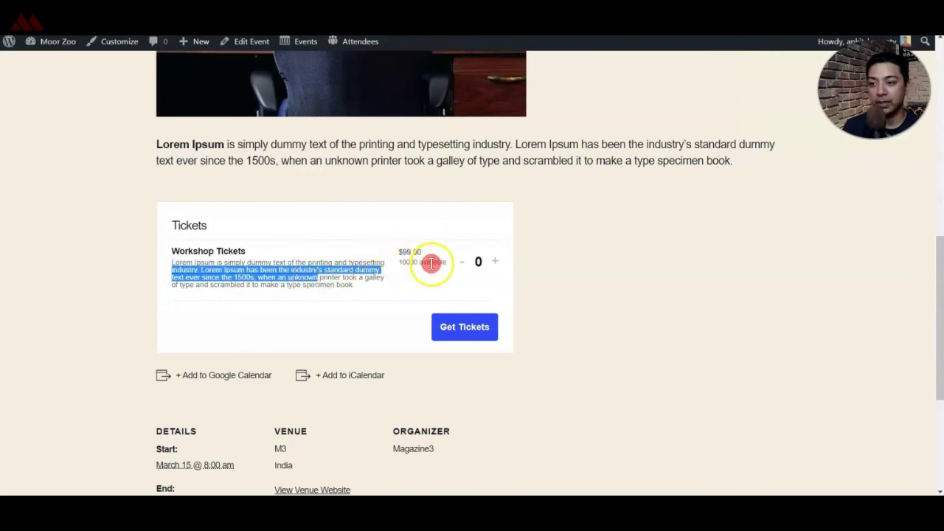
Raise the Workshop Tickets quantity to 4 and check out the $396 order
{"action": "left_click", "coordinate": [496, 262]}
{"action": "left_click", "coordinate": [496, 262]}
{"action": "left_click", "coordinate": [497, 264]}
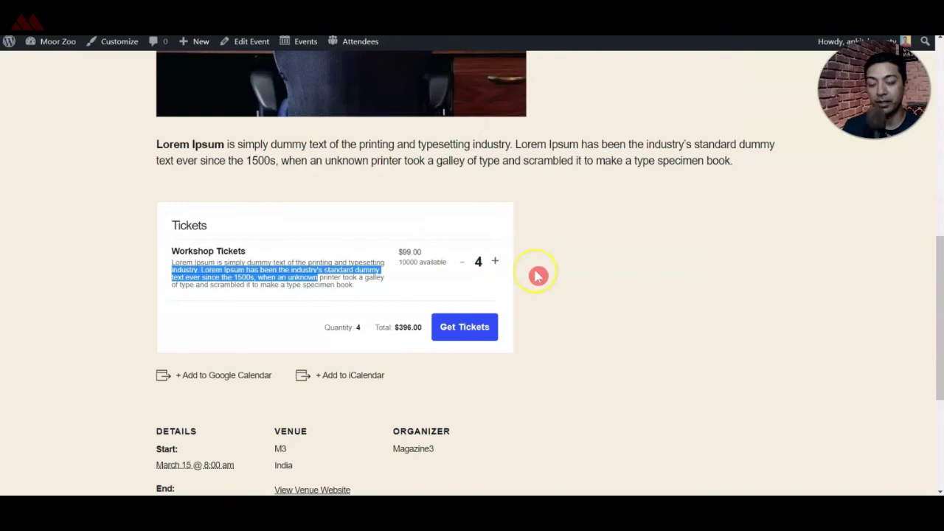
{"action": "left_click", "coordinate": [478, 328]}
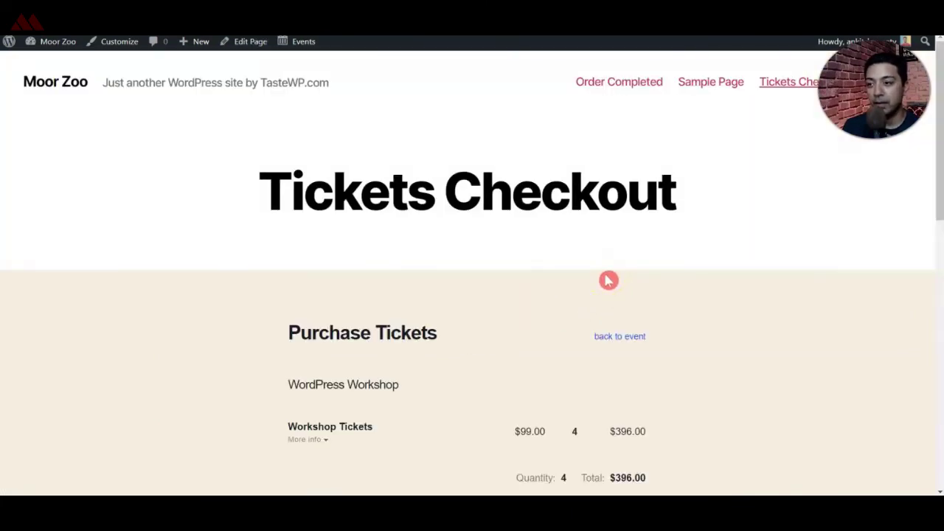
{"action": "scroll", "coordinate": [608, 280], "scroll_direction": "down", "scroll_amount": 3}
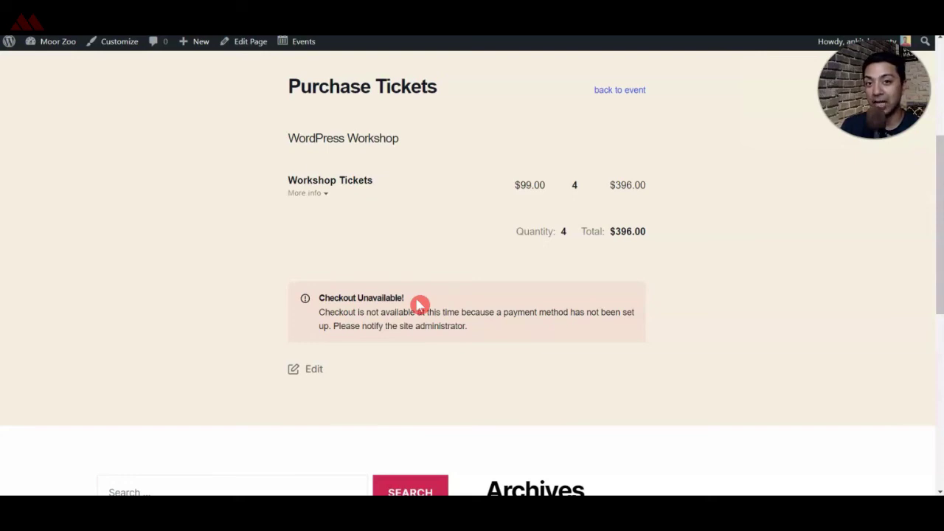
{"action": "left_click", "coordinate": [361, 310]}
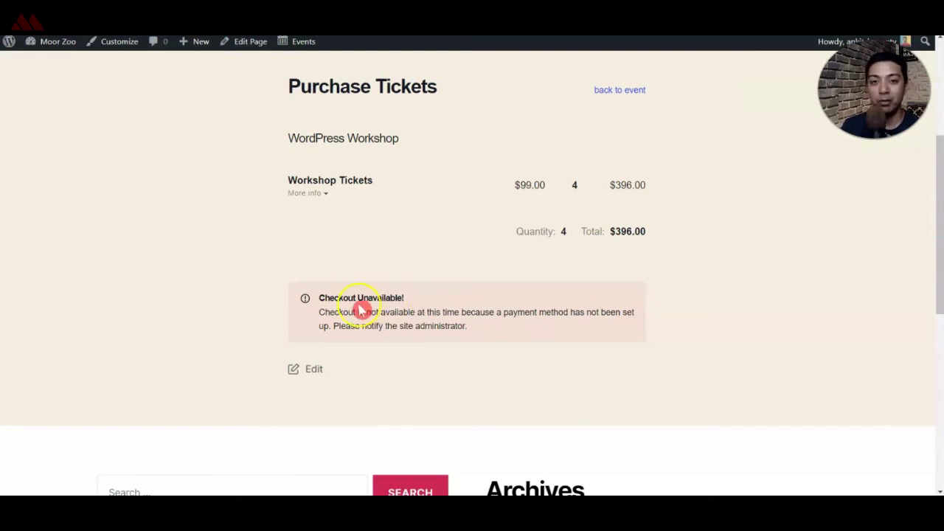